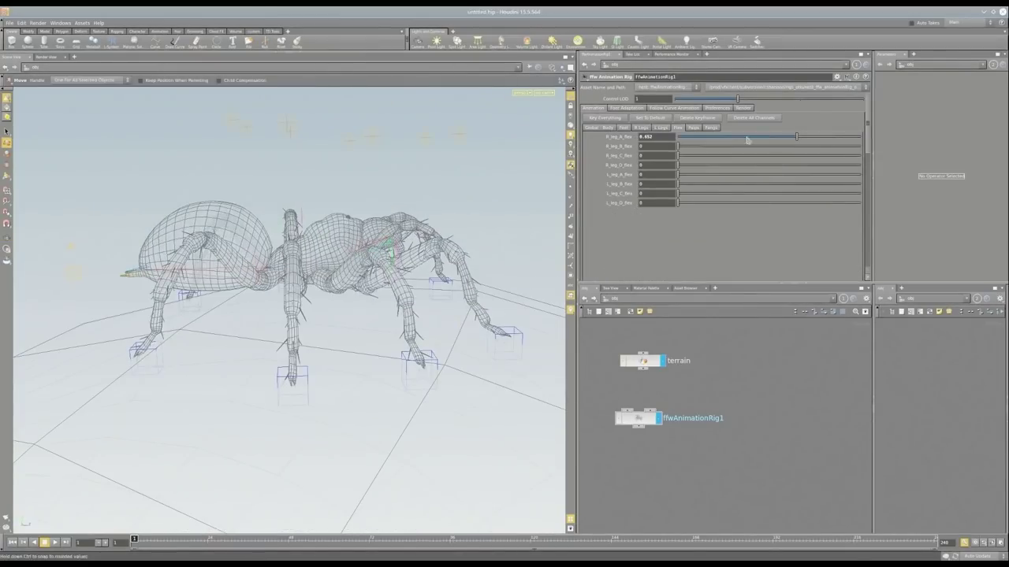
Increase the flex values of the spider's right legs B, D and C
drag(678, 145, 737, 146)
drag(678, 165, 791, 165)
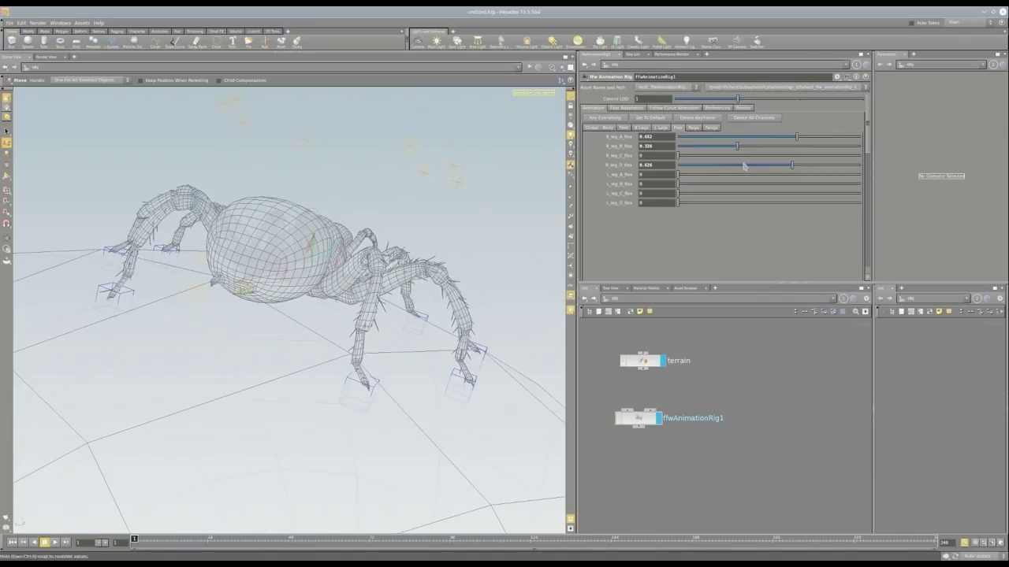
drag(678, 155, 745, 156)
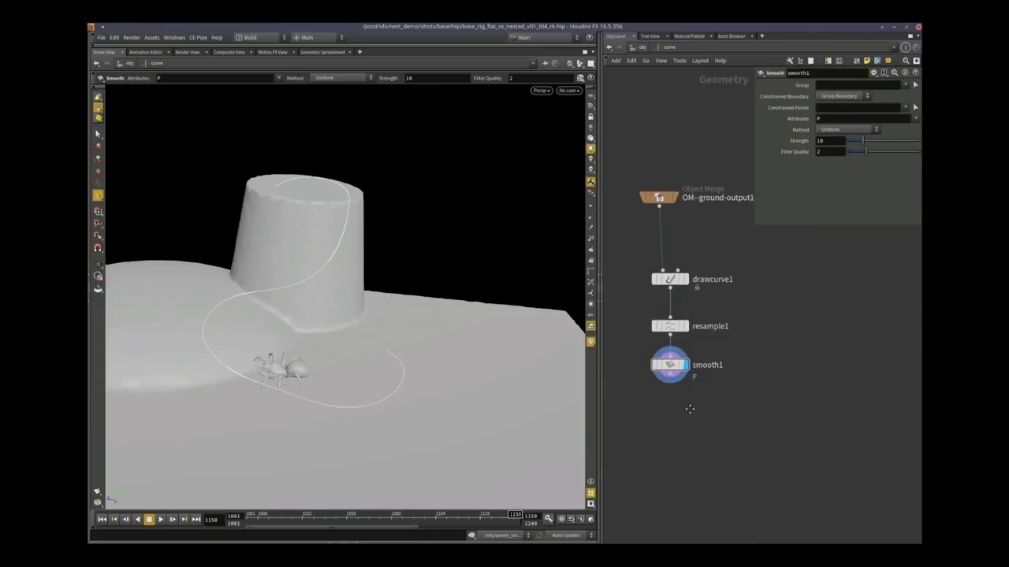
Add an ffw Curve Rig at object level and connect curve to its first input and ground to its second
key(u)
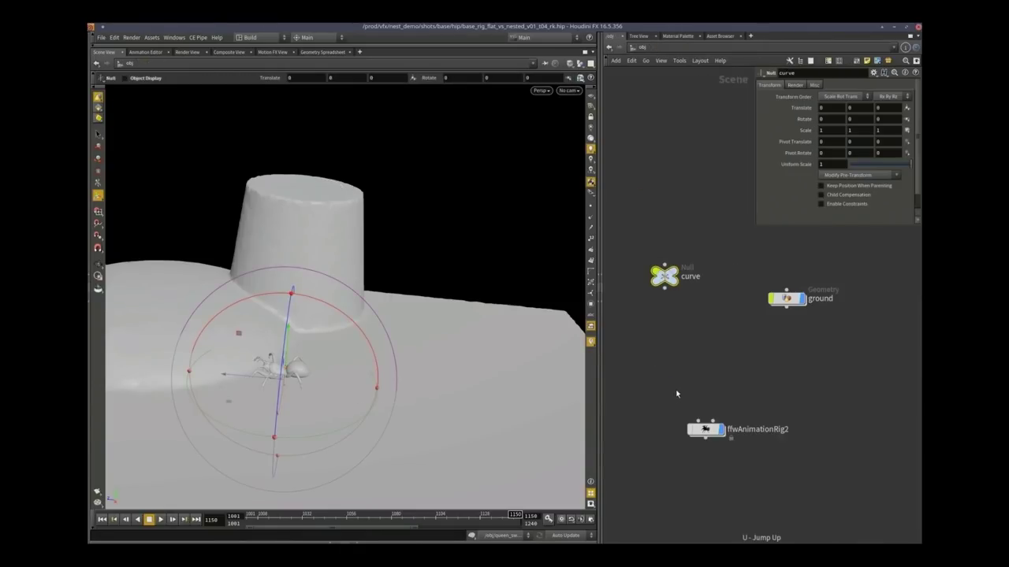
key(Tab)
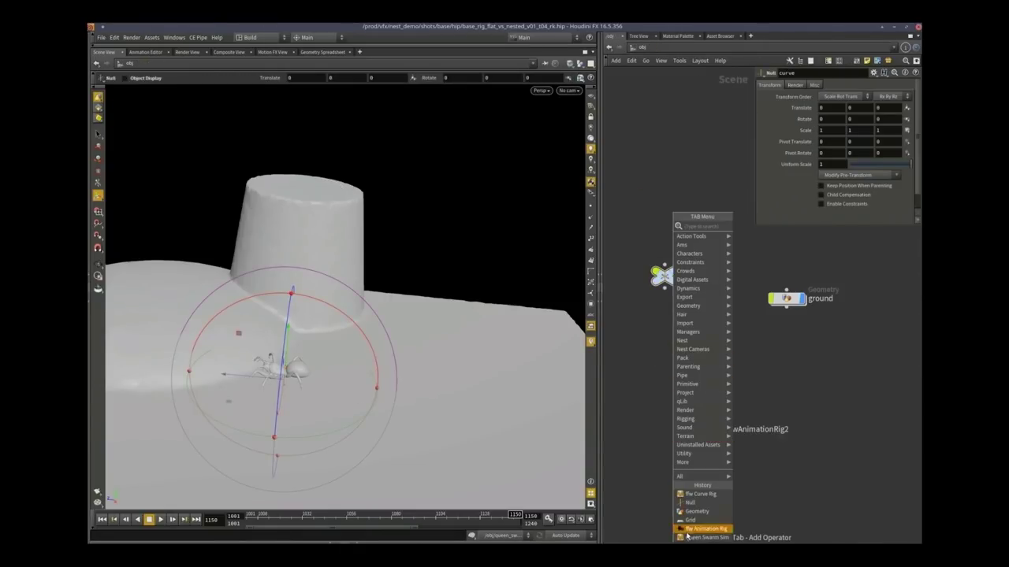
click(707, 495)
click(694, 363)
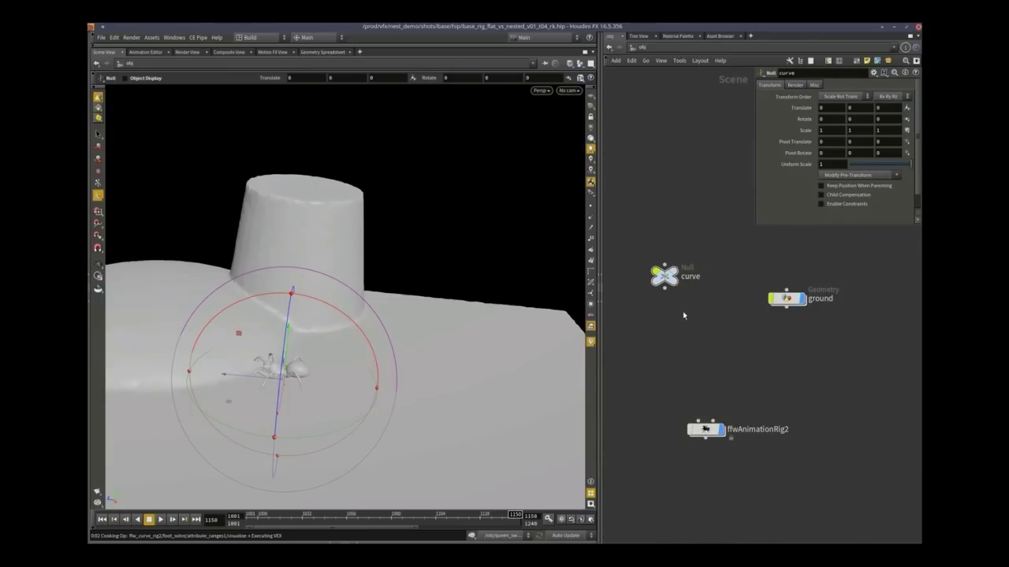
click(664, 289)
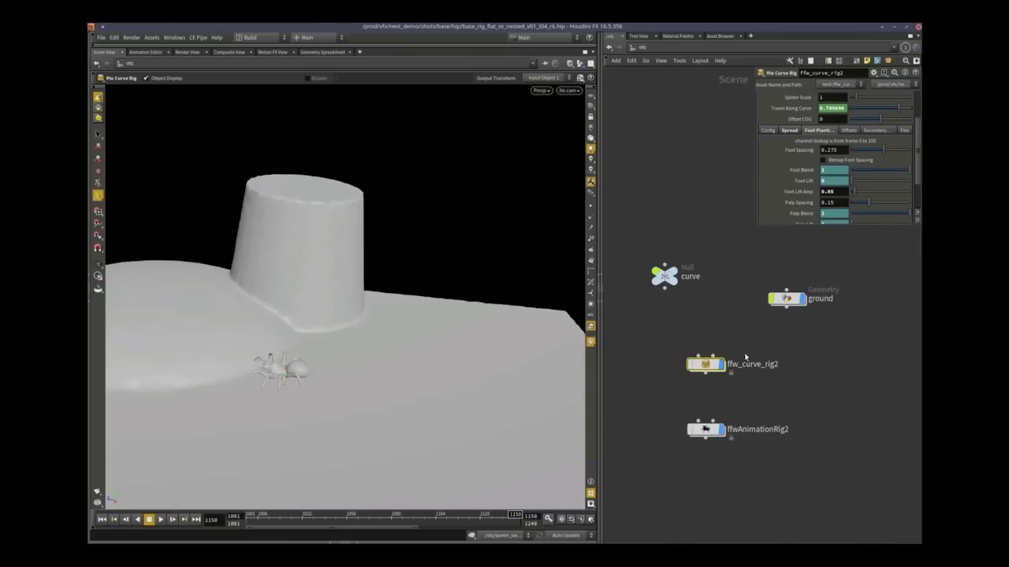
click(696, 356)
click(714, 355)
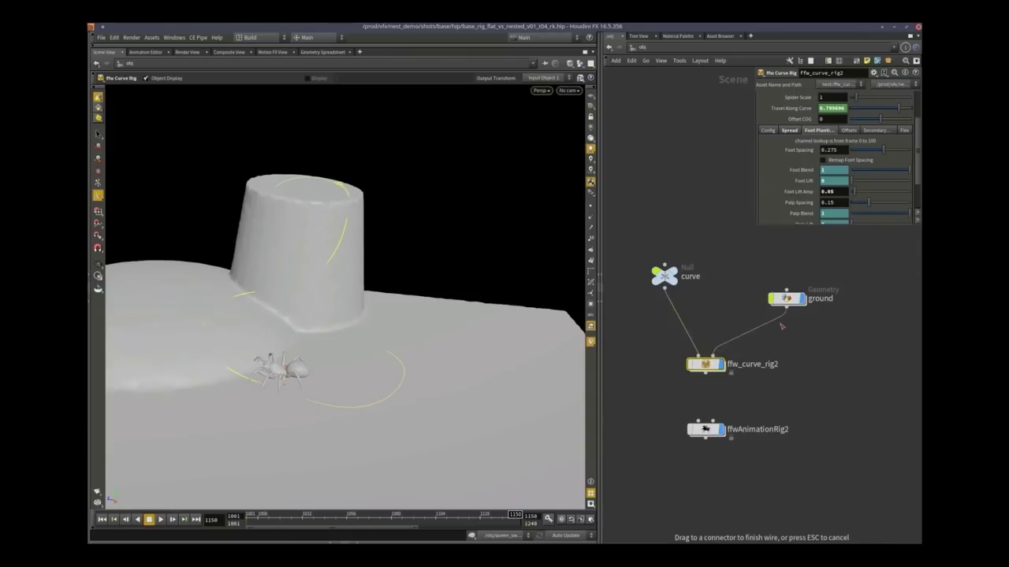
Connect the output of ffw_curve_rig2 to the second input of ffwAnimationRig2
click(706, 372)
click(701, 421)
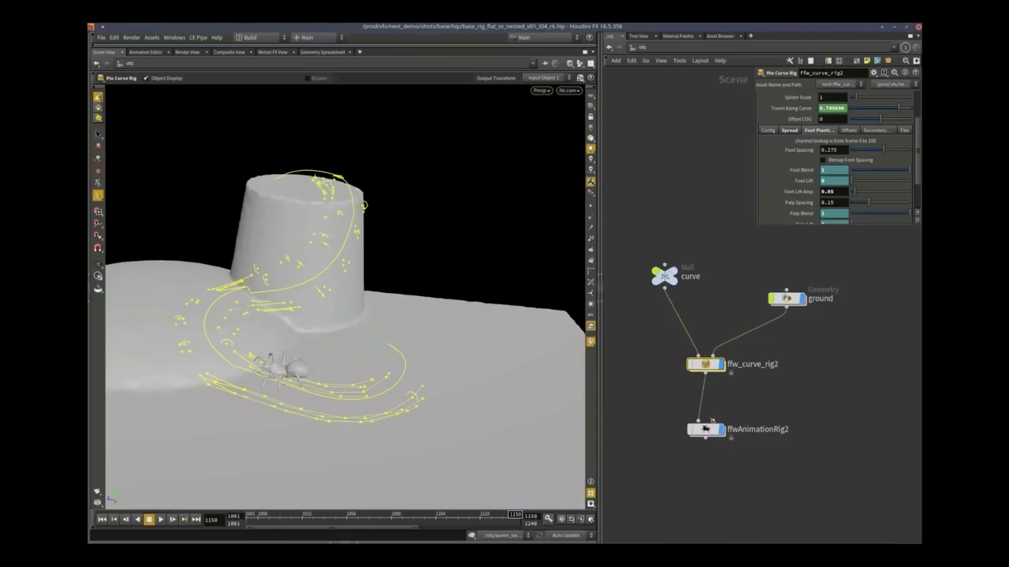
drag(700, 411, 705, 374)
click(711, 430)
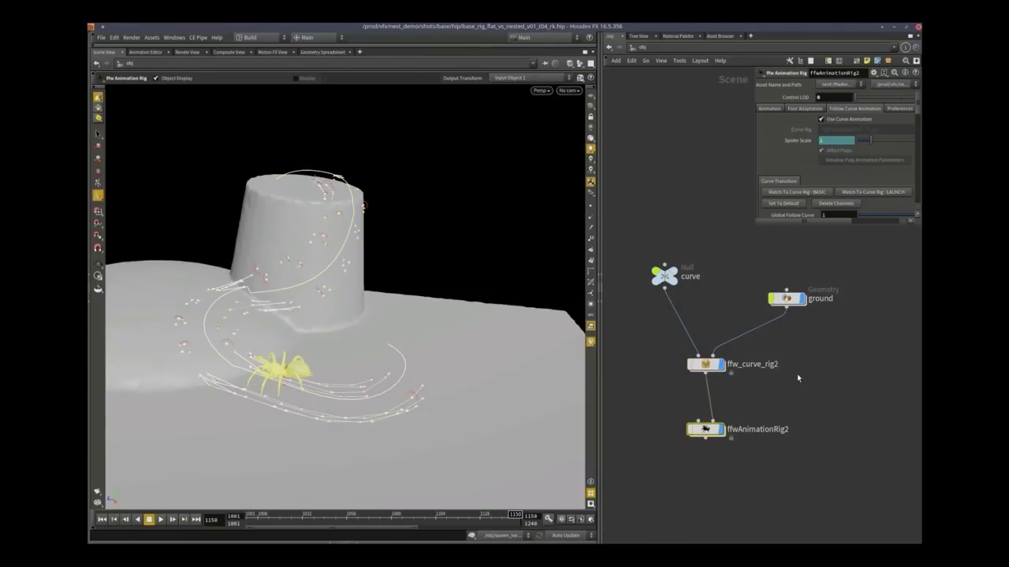
click(828, 420)
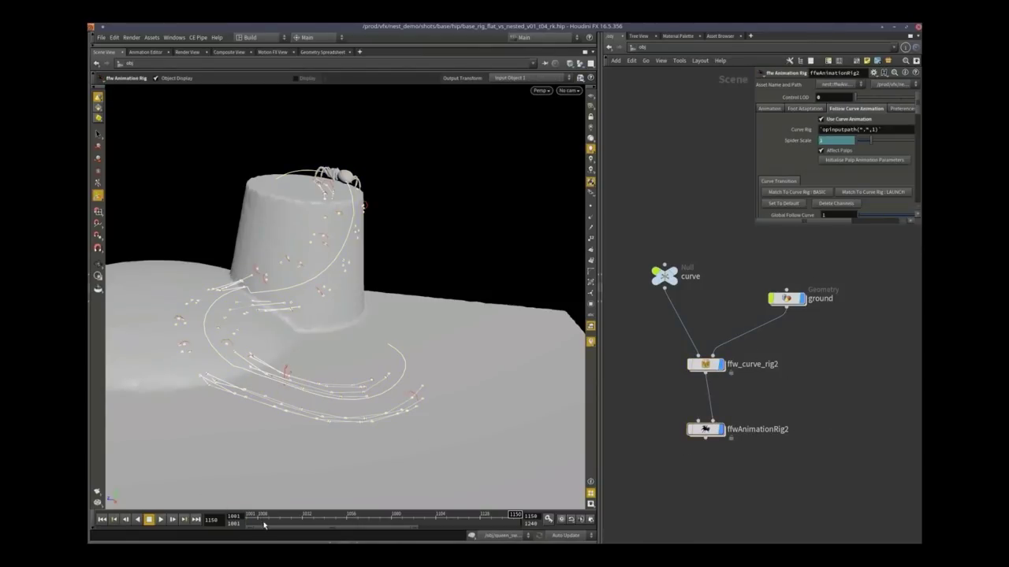
Play the spider's walk along the curve from frame 1001 and toggle the display of ffw_curve_rig2
drag(264, 523, 232, 521)
key(Up)
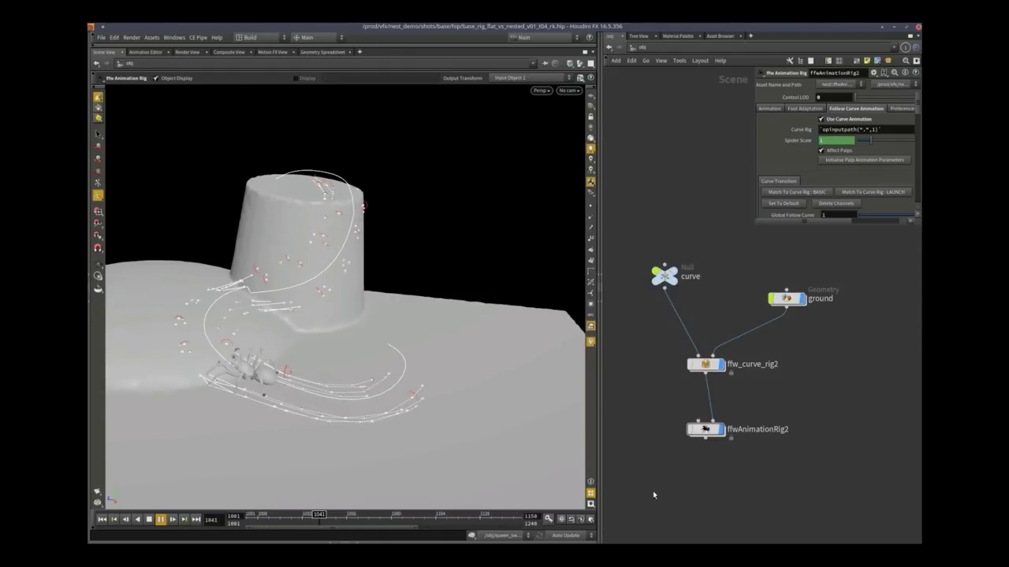
click(722, 364)
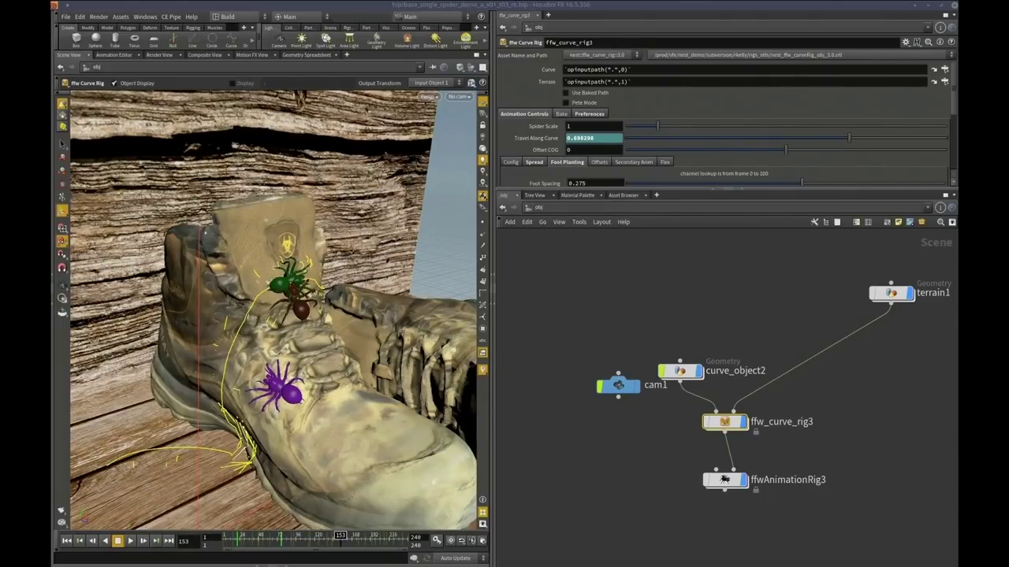
Isolate the travel channel of ffw_curve_rig3 in the Animation Editor and place the editor clear of the spiders
drag(52, 236, 596, 163)
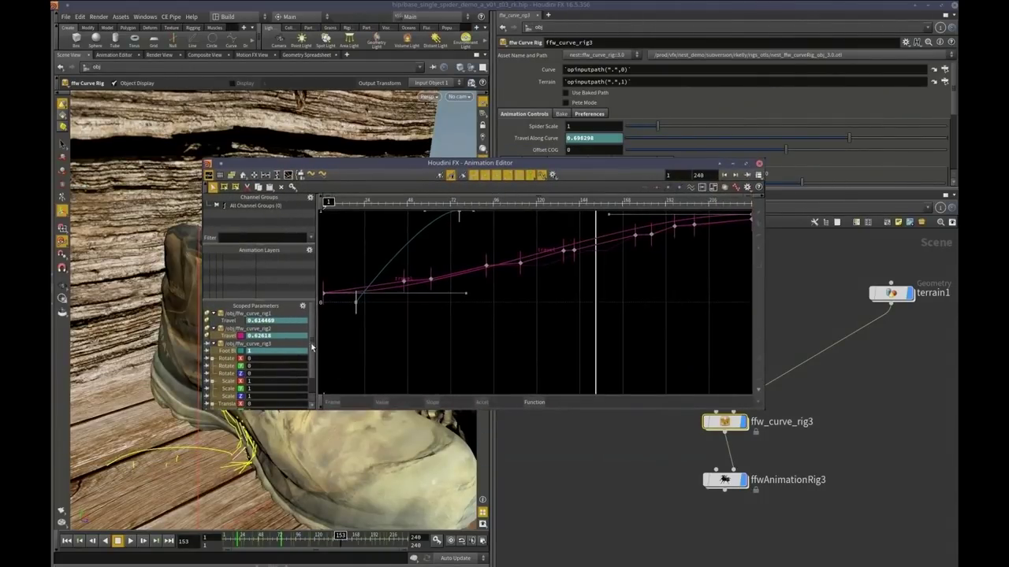
drag(312, 347, 307, 384)
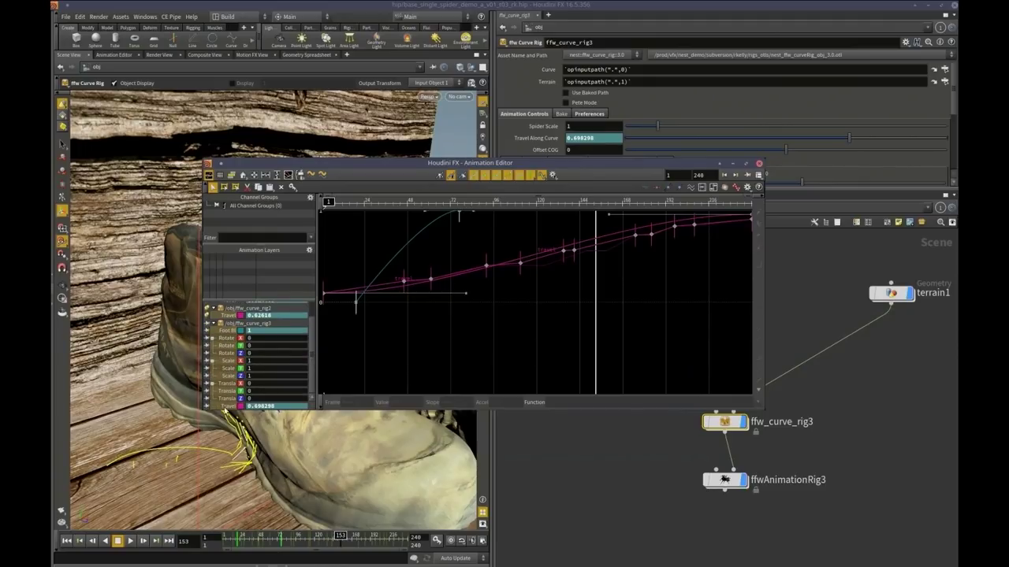
click(227, 406)
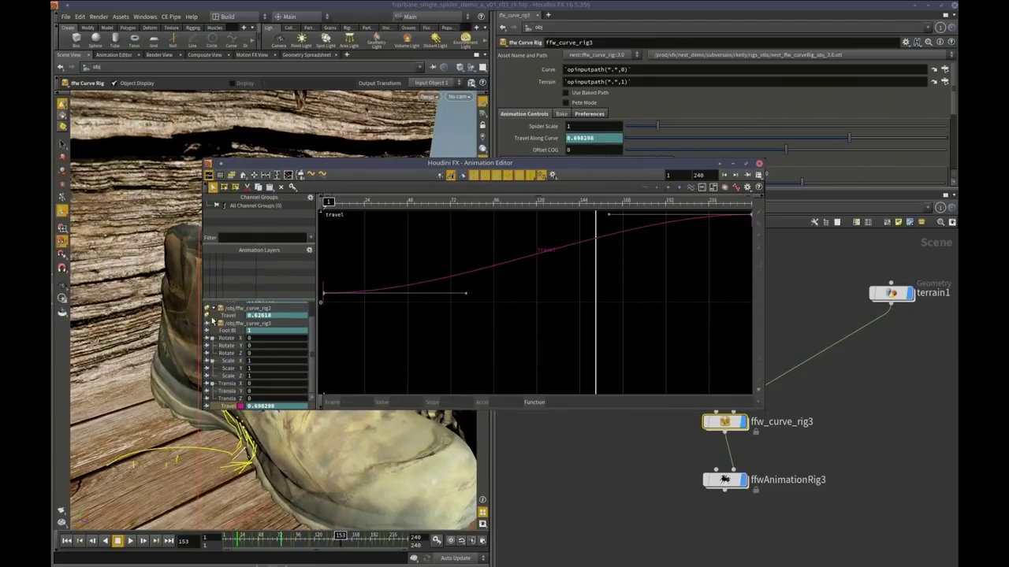
middle_drag(544, 312, 509, 362)
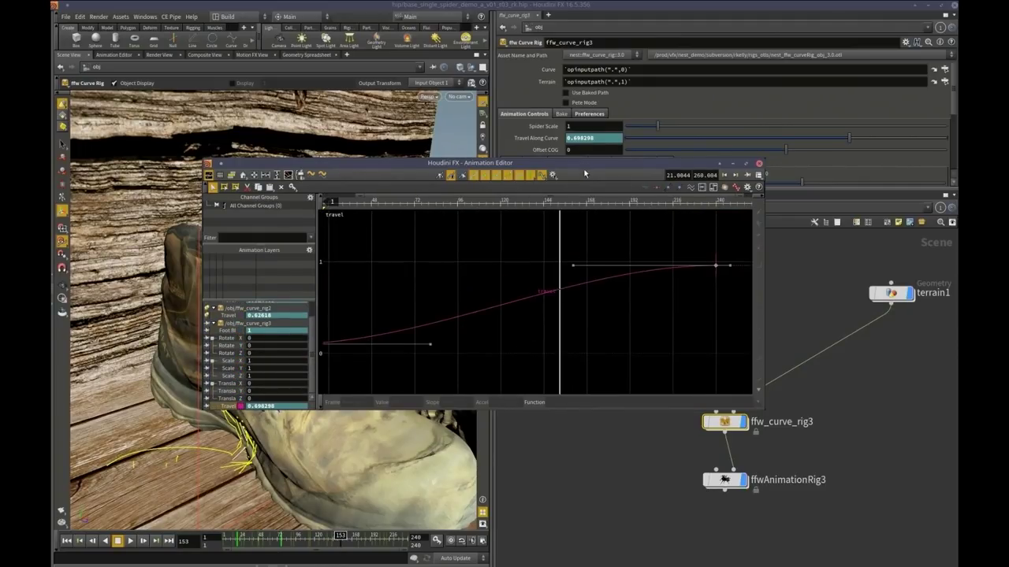
drag(591, 164, 796, 266)
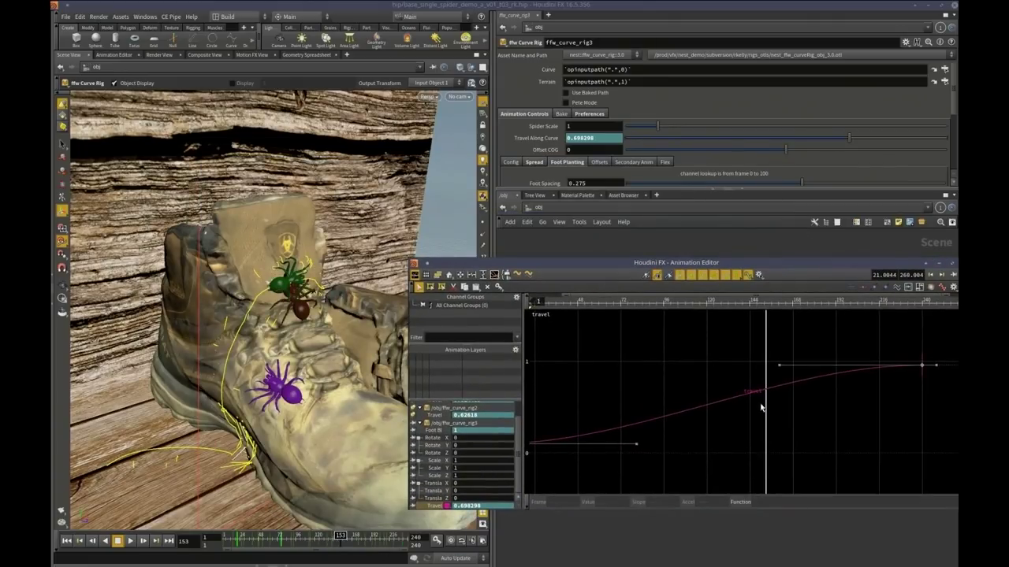
Add two keys midway along the travel curve, lowering the earlier one to about 0.357 and the later one to about 0.64
alt+click(729, 399)
alt+click(789, 386)
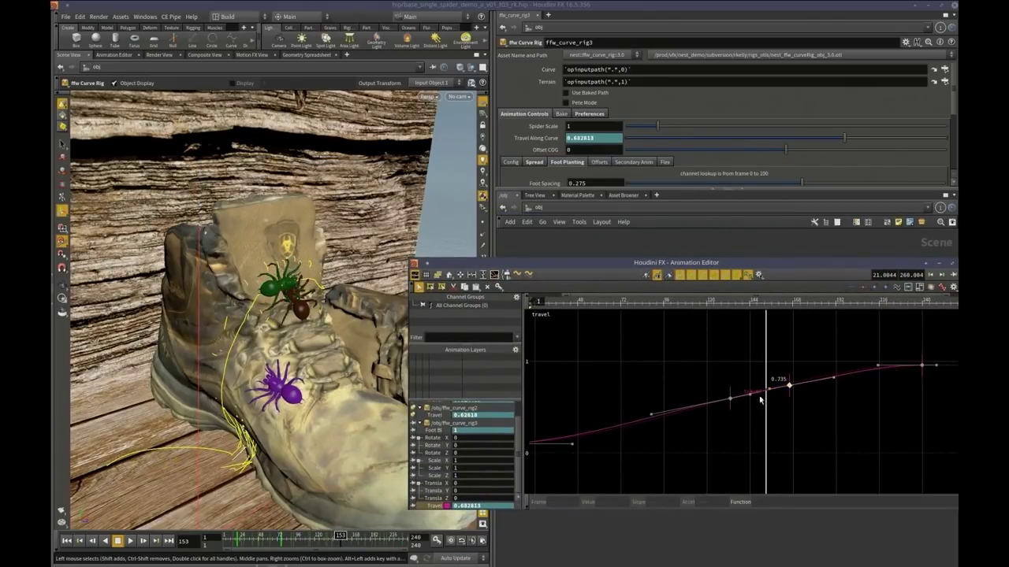
drag(730, 400, 727, 420)
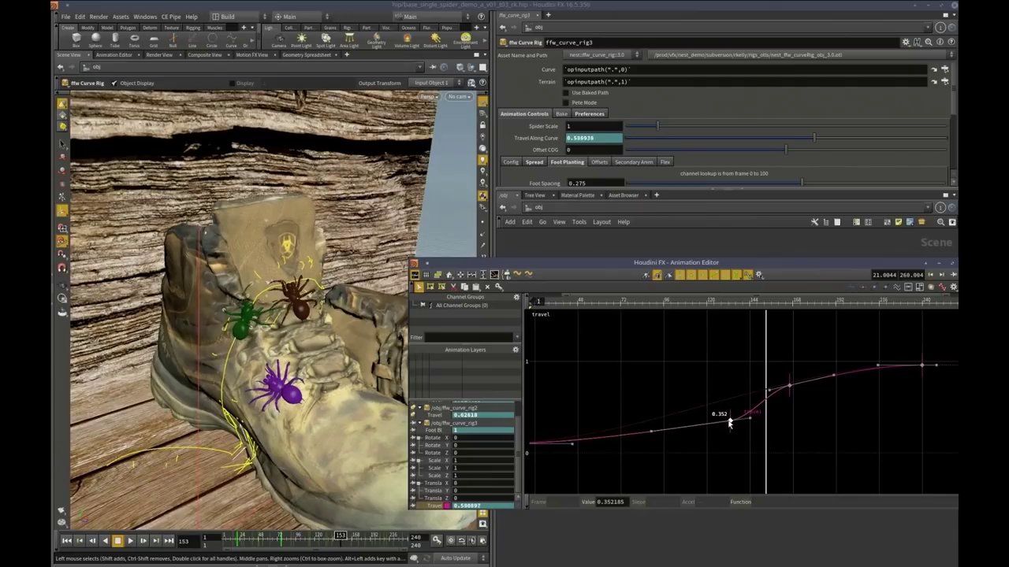
click(789, 388)
drag(789, 388, 731, 411)
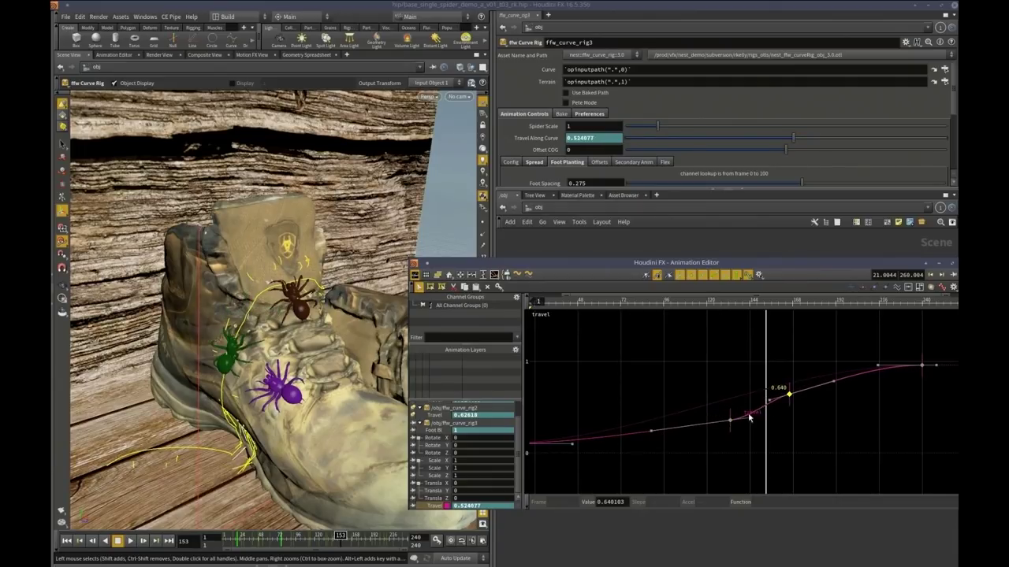
drag(789, 395, 725, 439)
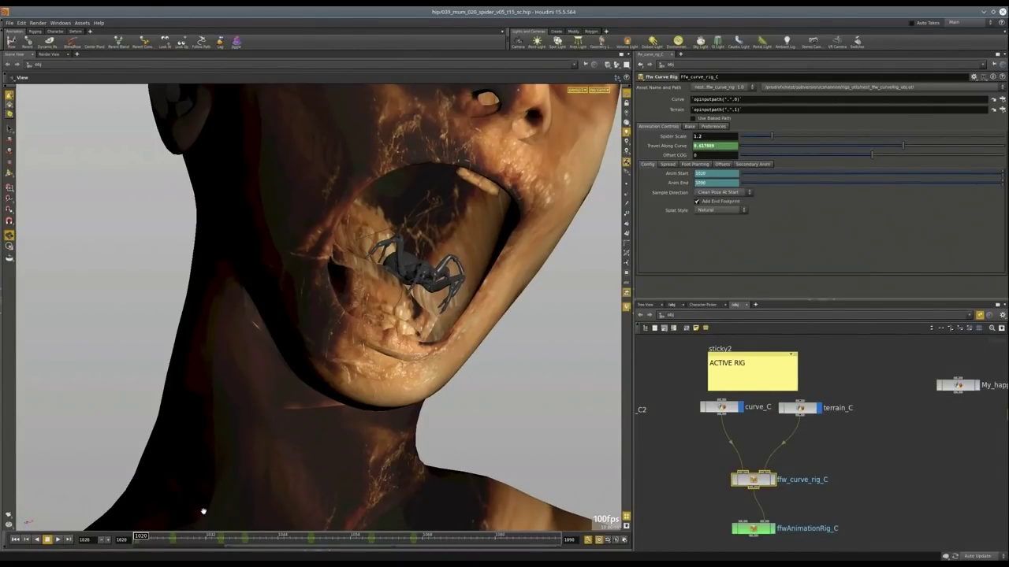
Display the foot guides of ffw_curve_rig_C around the spider in the mouth at frame 1020
mouse_move(148, 539)
mouse_down()
mouse_move(404, 520)
mouse_move(351, 536)
mouse_move(140, 537)
mouse_up()
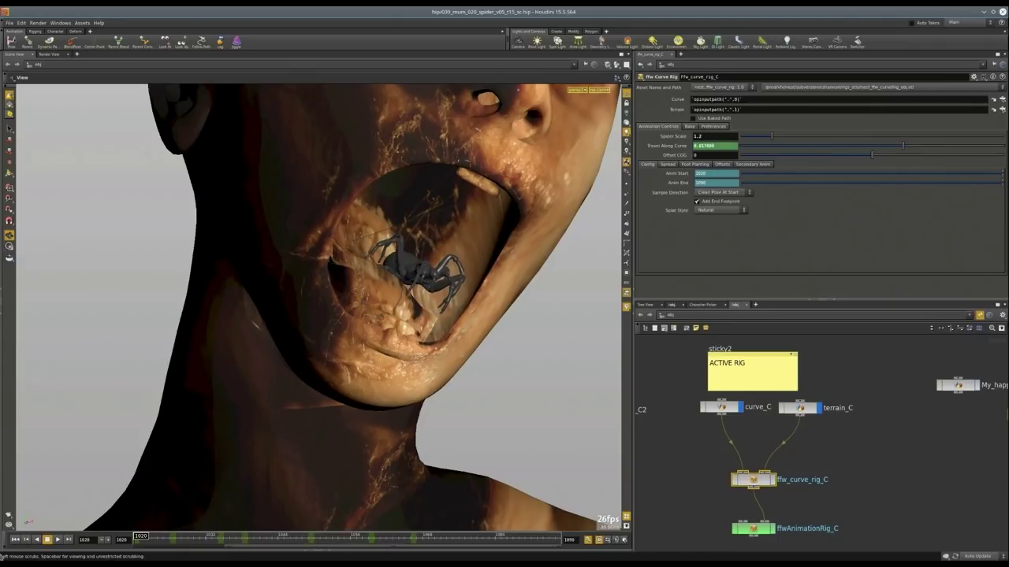
click(773, 482)
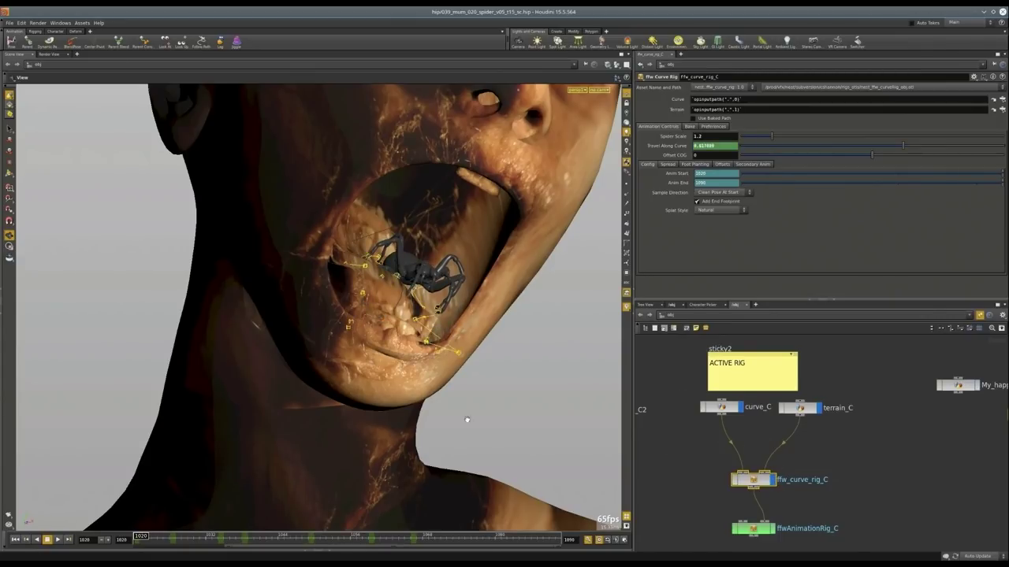
drag(467, 420, 446, 412)
right_drag(446, 412, 504, 405)
drag(504, 405, 532, 398)
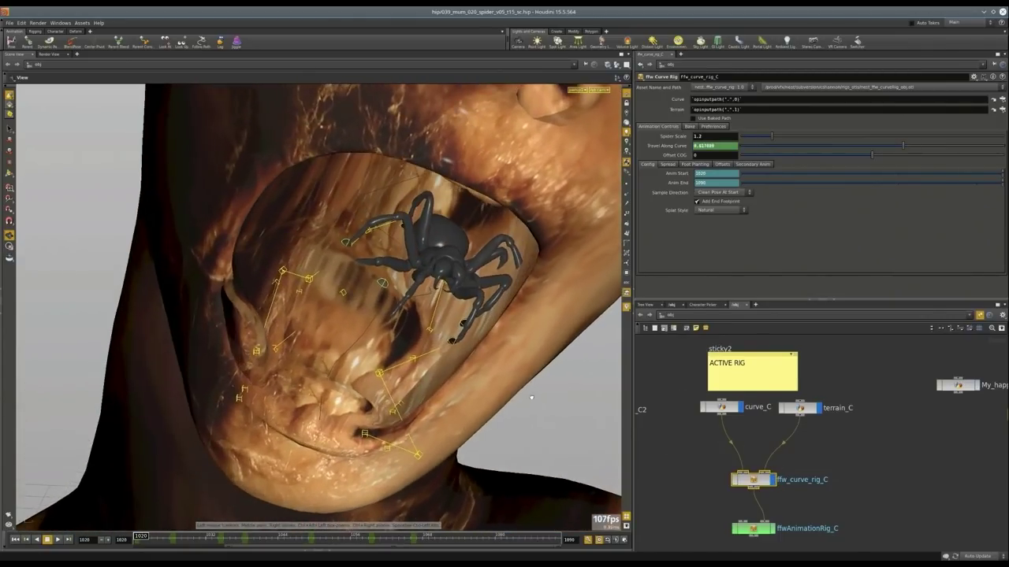
Scrub through the shot to frame 1053 and examine the spider's foot placements inside the mouth
drag(141, 537, 247, 535)
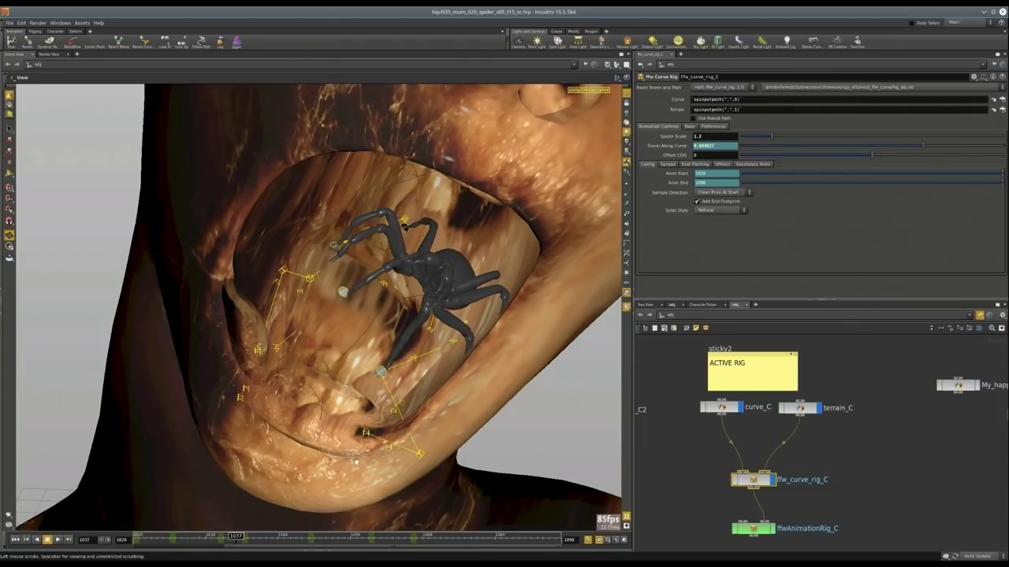
key([)
drag(163, 541, 332, 495)
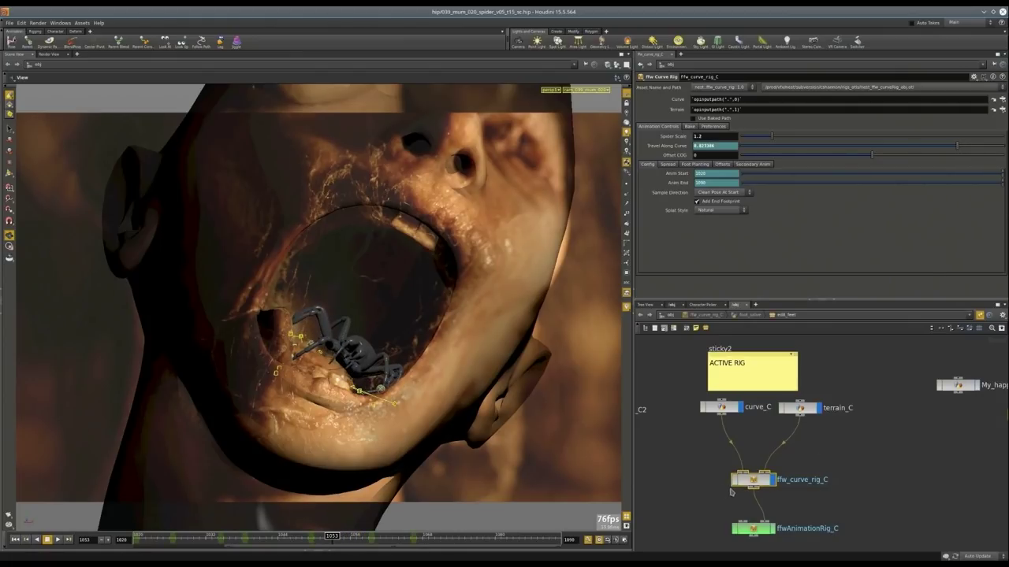
Enter the edit_feet network of ffw_curve_rig_C and activate the Move tool for edit_TWEAK_RESULT
double_click(749, 482)
drag(388, 456, 440, 414)
right_drag(439, 414, 500, 368)
key(t)
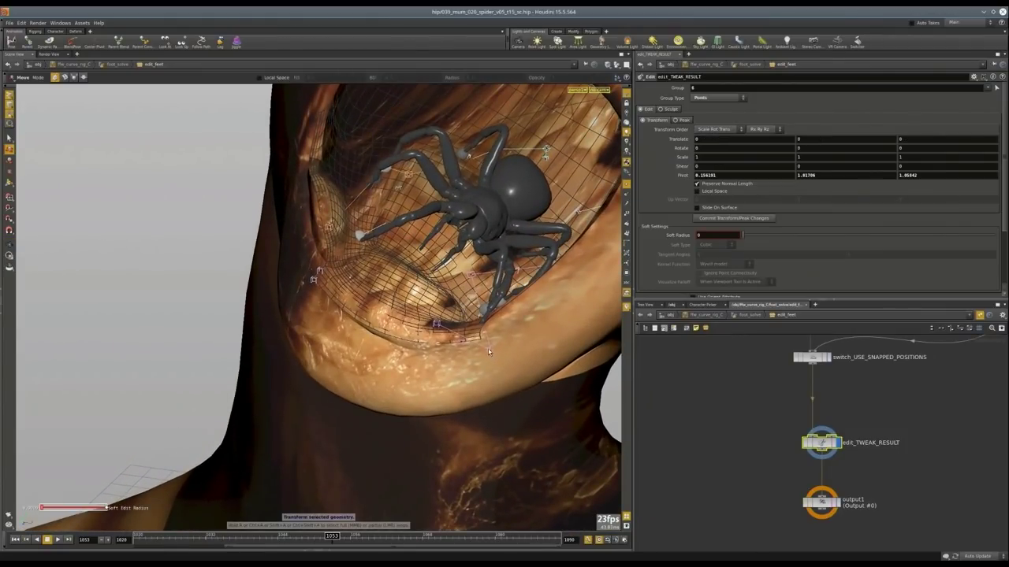
Move the footprint point near the lower lip by about -0.056 in X and -0.111 in Z, and scrub back to check it
key(s)
click(490, 352)
drag(490, 351, 473, 284)
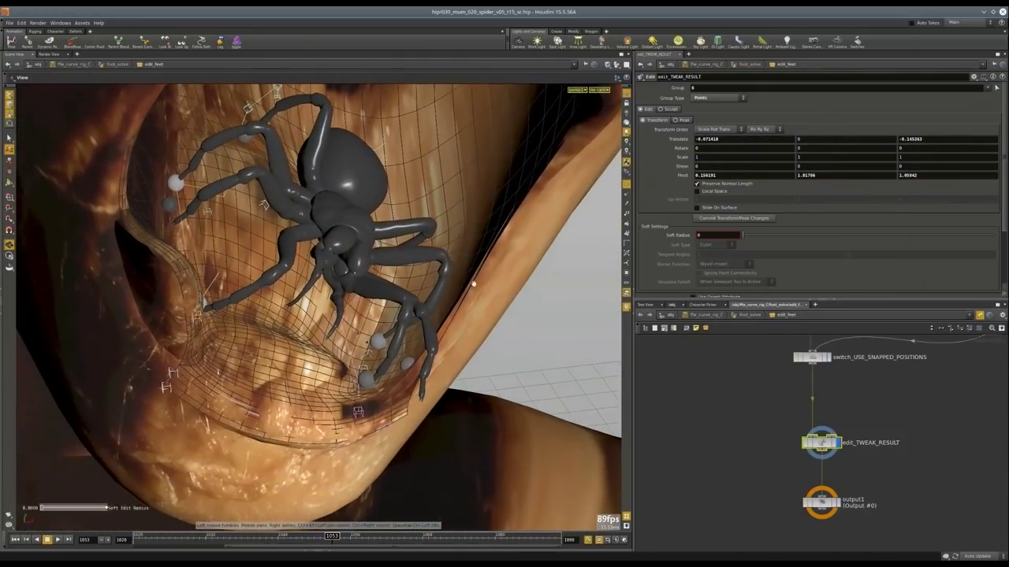
drag(360, 385, 370, 392)
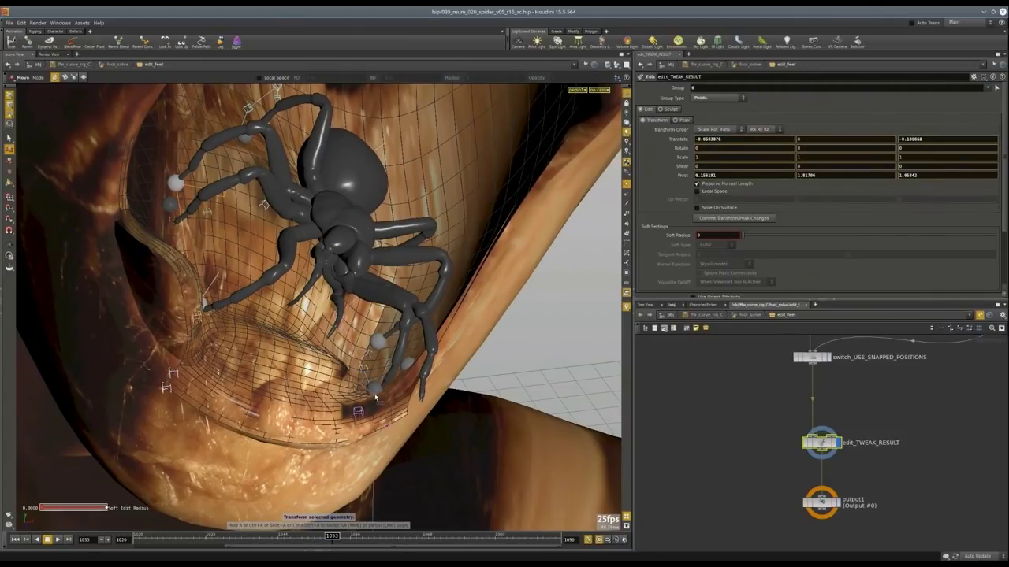
alt+drag(372, 429, 358, 472)
alt+middle_drag(358, 473, 350, 486)
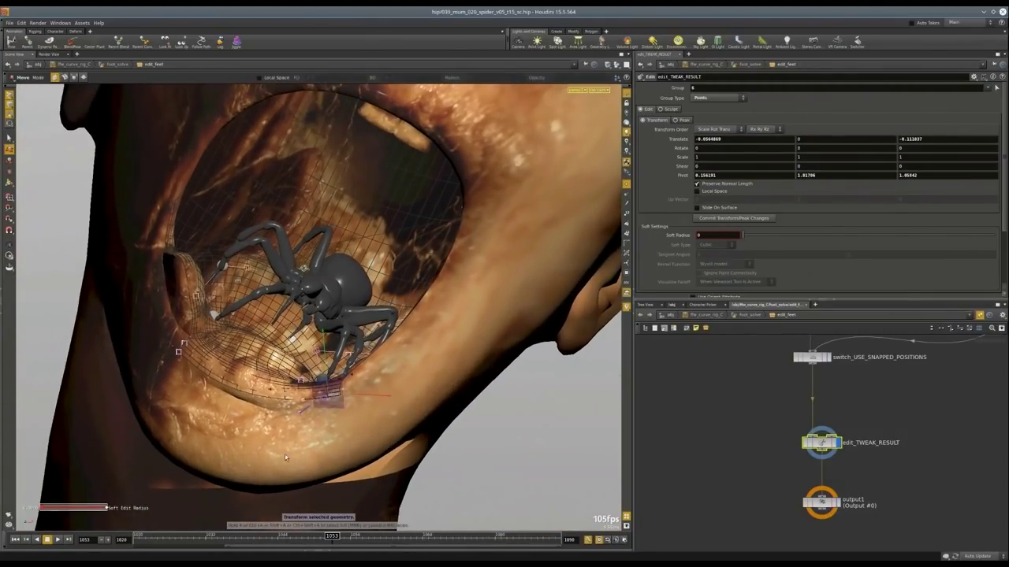
drag(318, 542, 308, 541)
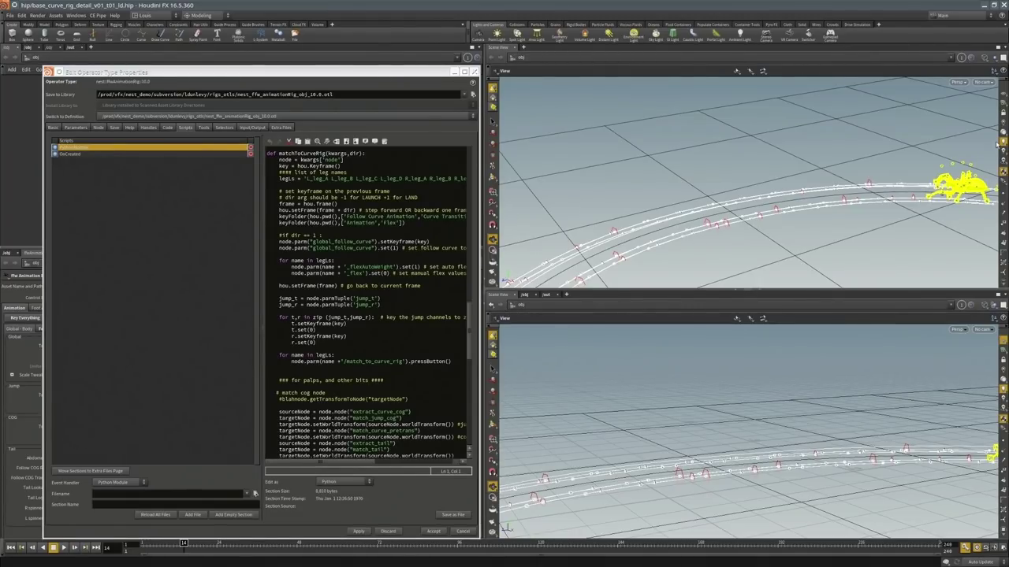
Close the operator type properties unchanged, apply Match To Curve Rig: LAUNCH to ffwAnimationRig1 at frame 117, and scrub back to frame 82
click(463, 531)
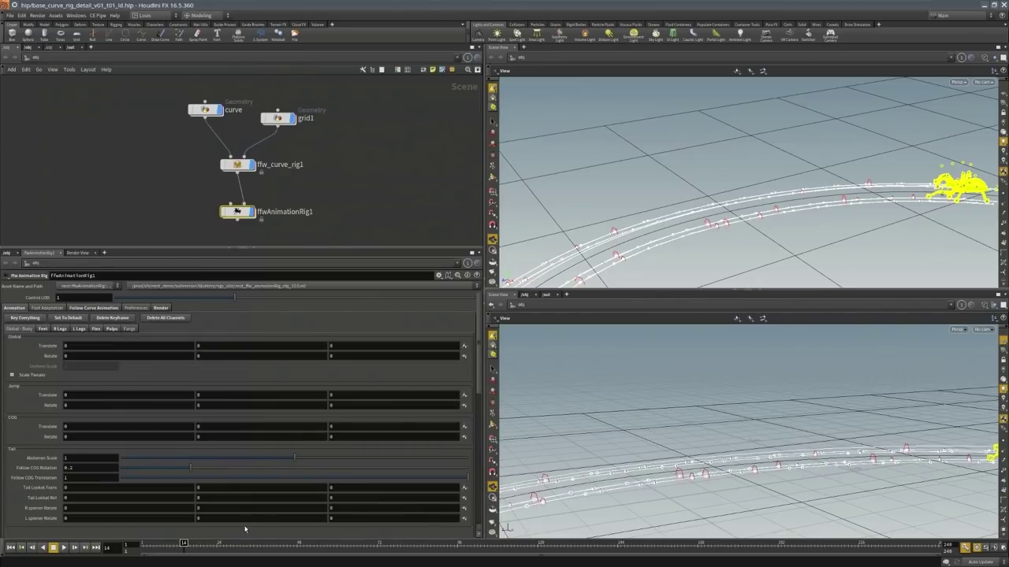
drag(184, 543, 468, 548)
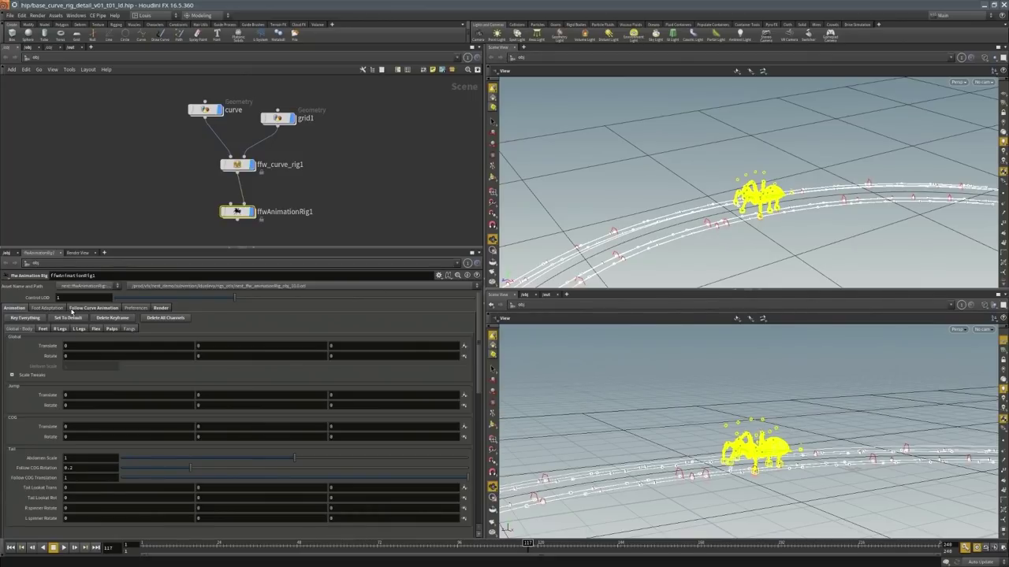
click(93, 309)
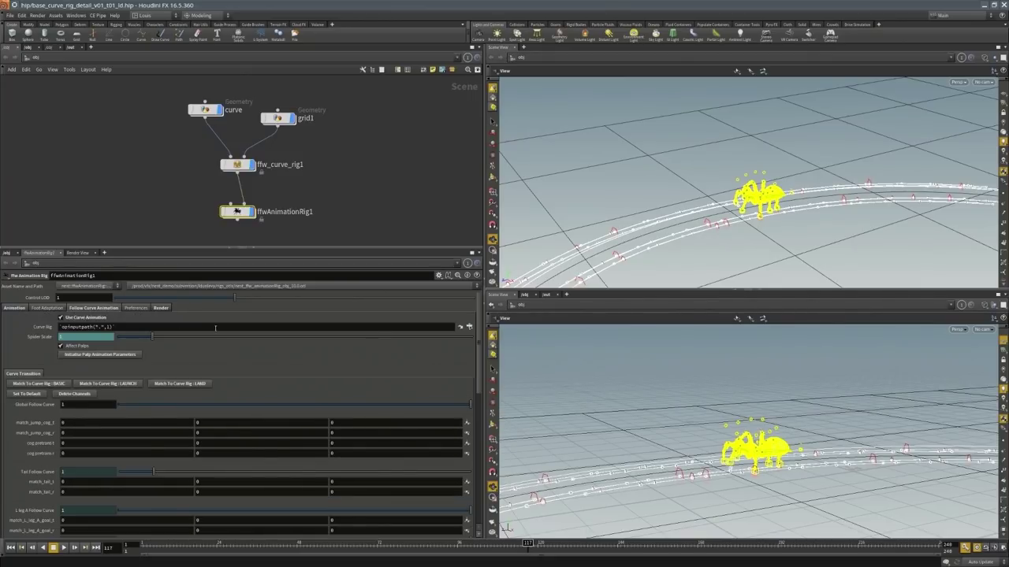
click(122, 384)
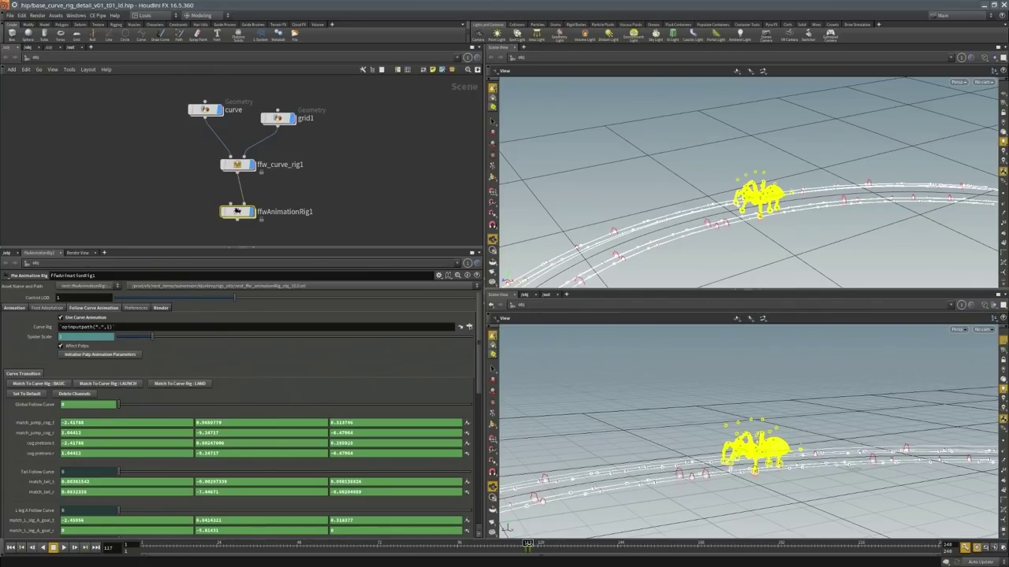
drag(527, 547, 411, 547)
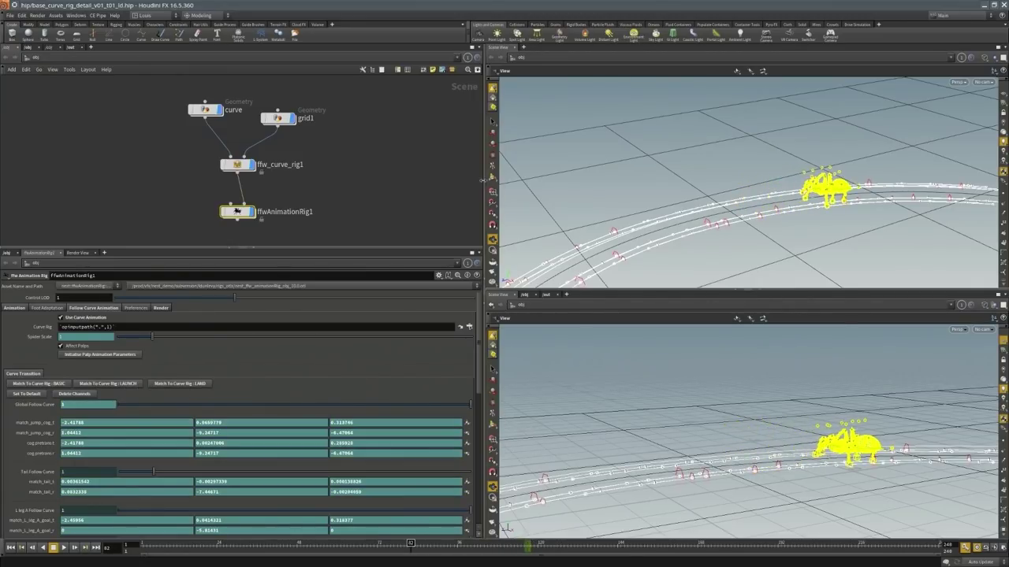
At frame 168, pose the spider's Jump control about 0.58 in Y and 0.38 in Z off the curve, and scrub back to check the launch
click(536, 379)
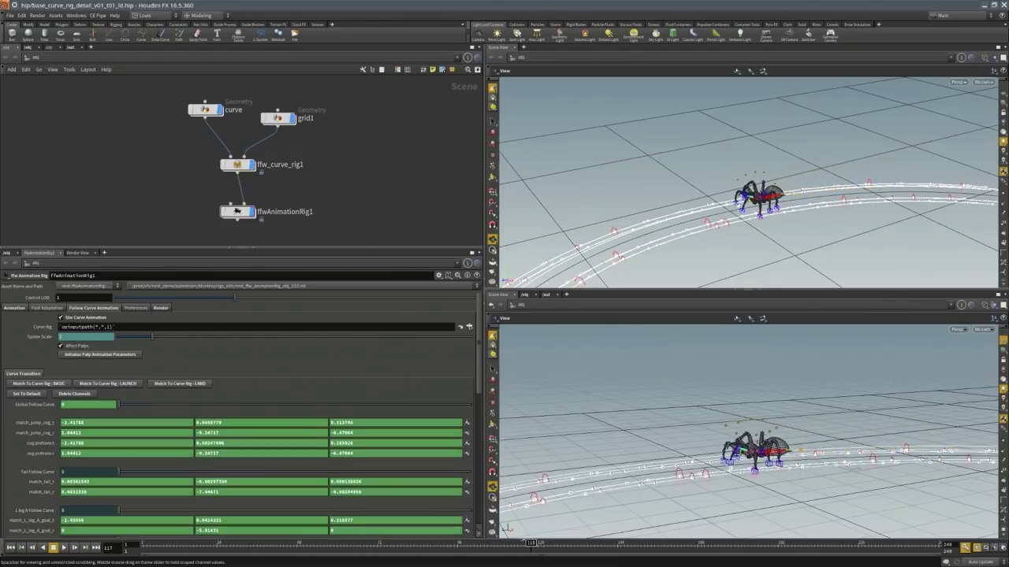
drag(668, 544, 693, 544)
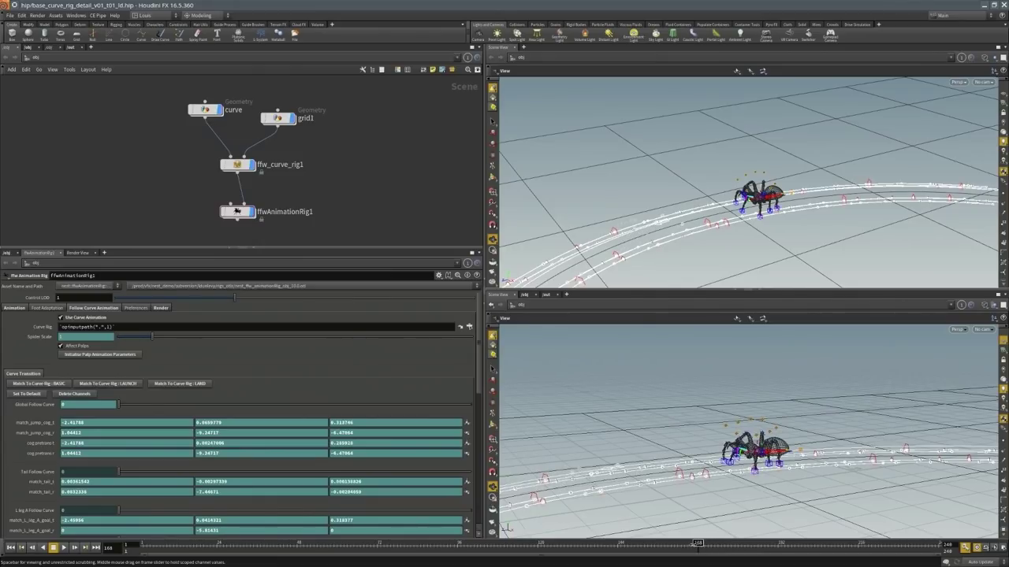
click(492, 413)
alt+right_drag(788, 425, 883, 428)
alt+middle_drag(797, 423, 849, 428)
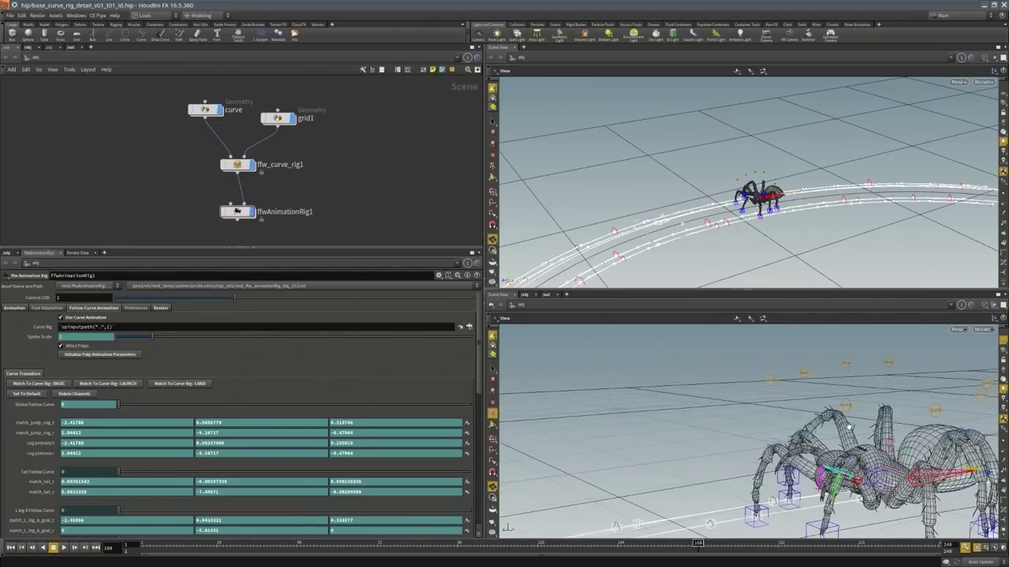
drag(849, 426, 885, 383)
click(887, 387)
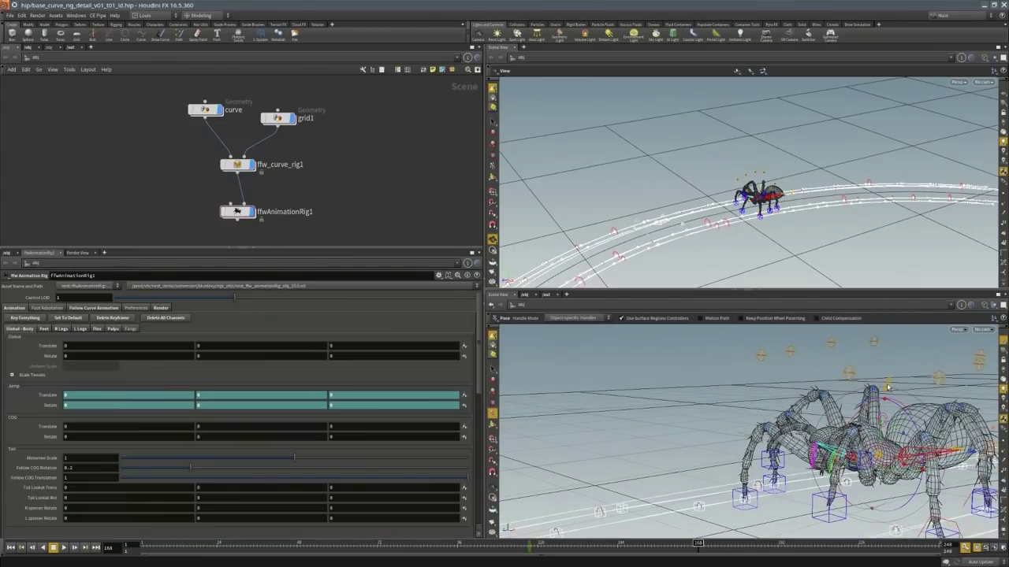
key(space)
key(g)
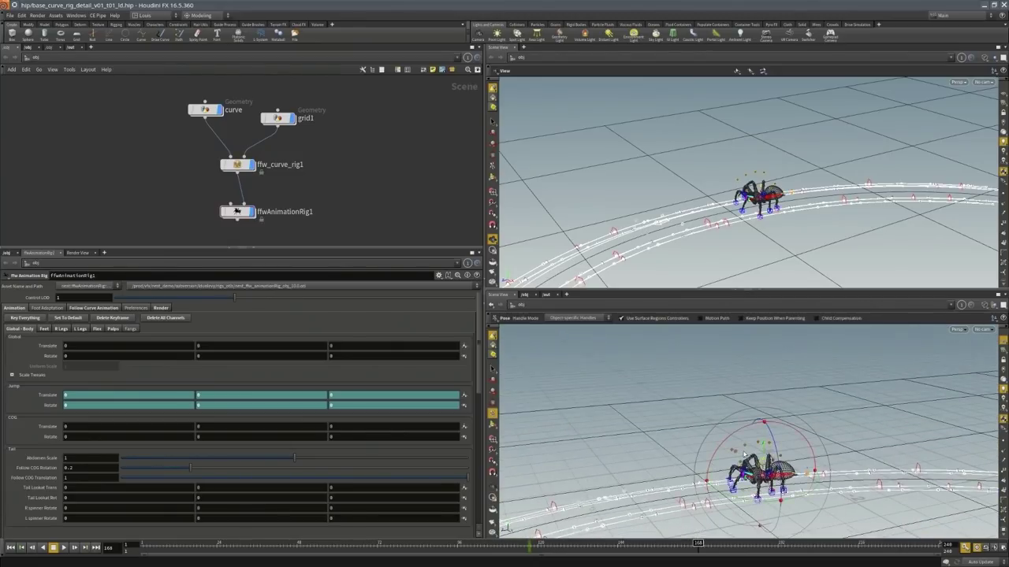
drag(768, 461, 674, 380)
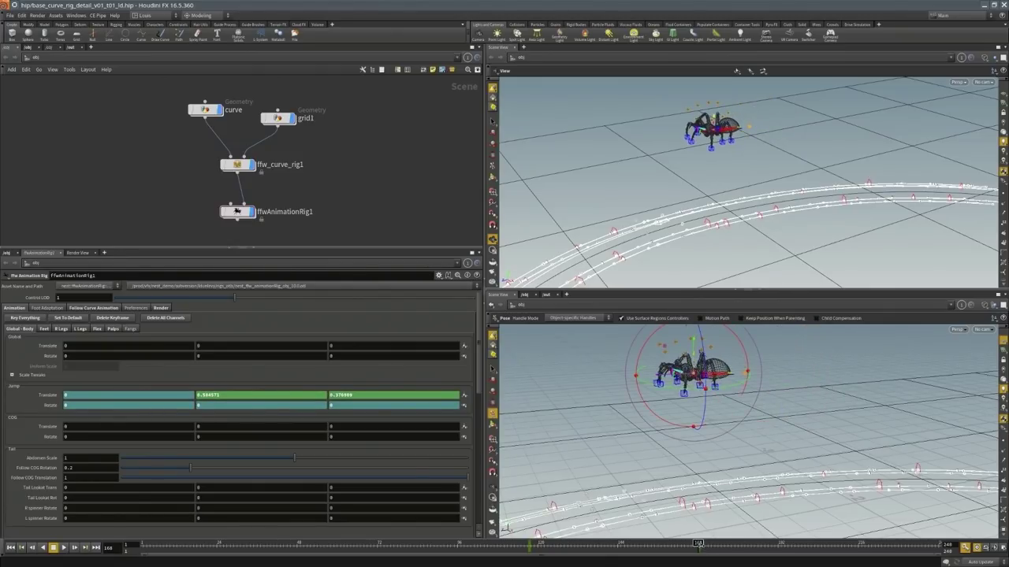
drag(698, 544, 680, 544)
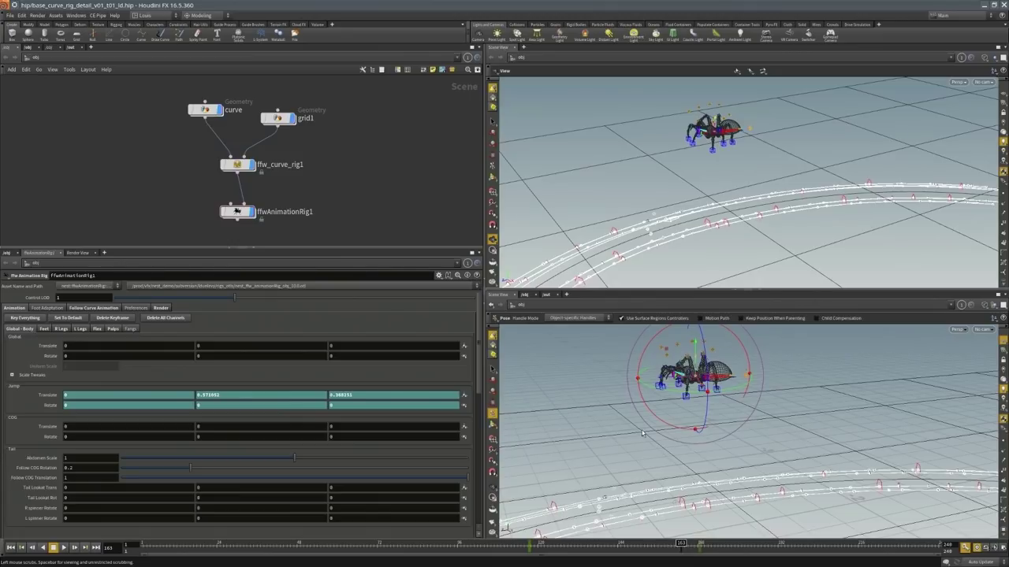
key(Escape)
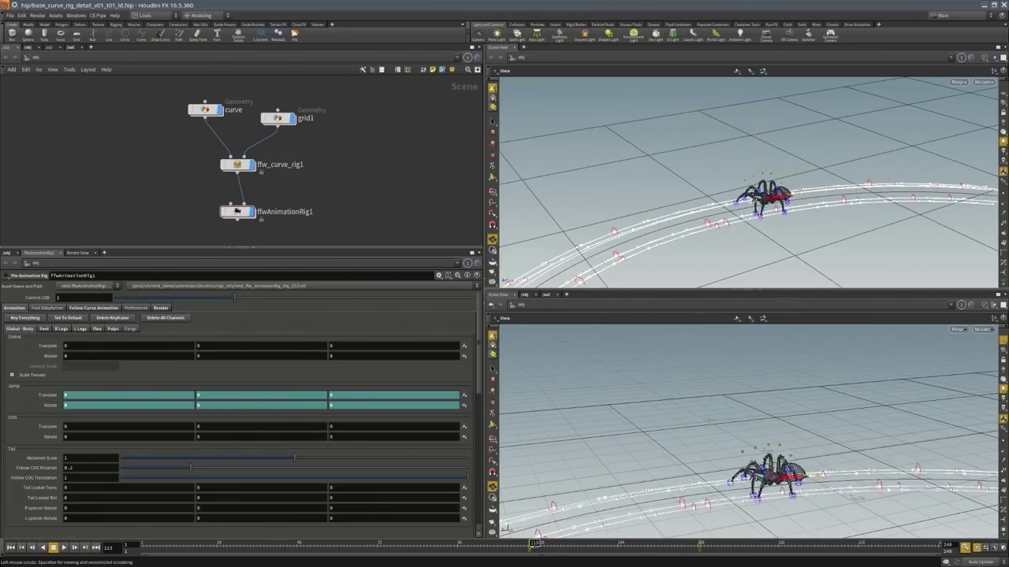
Apply Match To Curve Rig: LAND to ffwAnimationRig1 at frame 197, and scrub forward to check the landing onto the curve
drag(713, 555, 793, 559)
right_drag(737, 447, 668, 459)
middle_drag(667, 459, 739, 417)
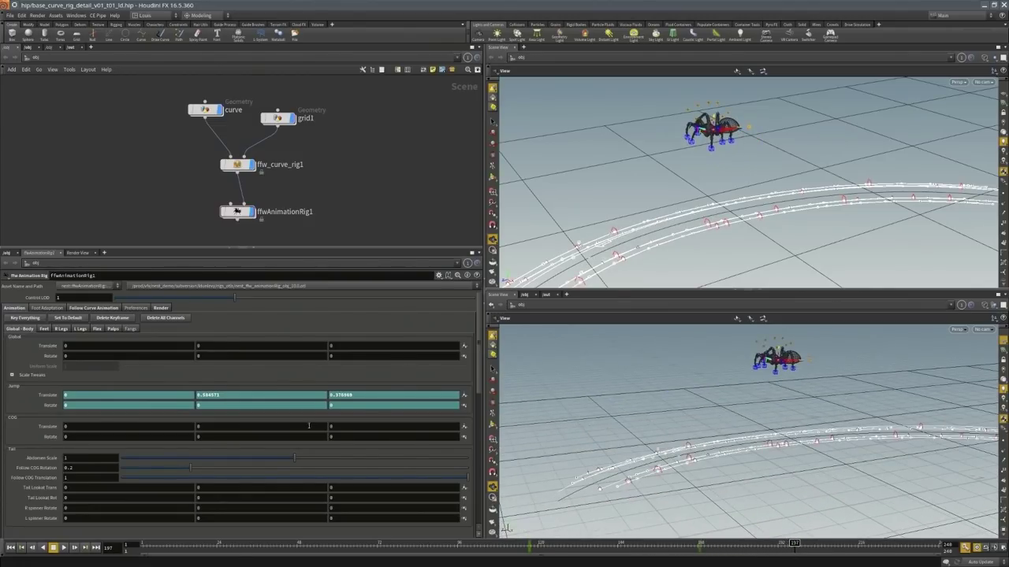
click(93, 308)
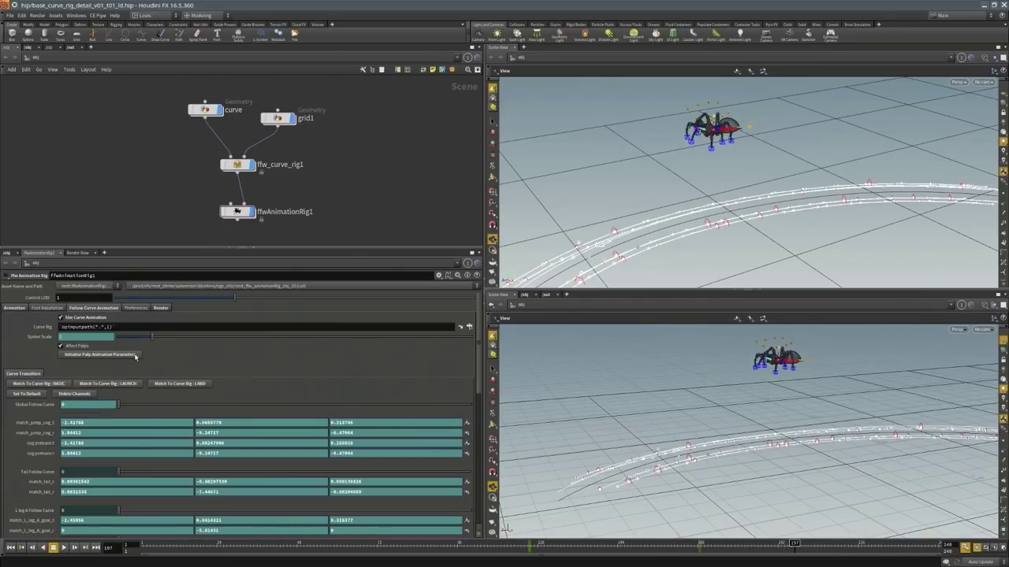
click(188, 385)
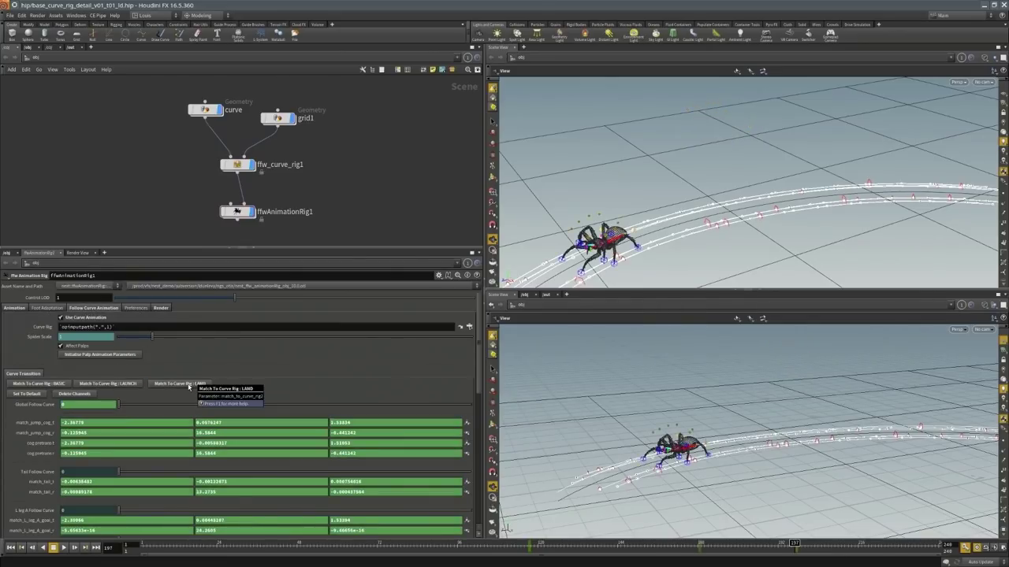
click(814, 545)
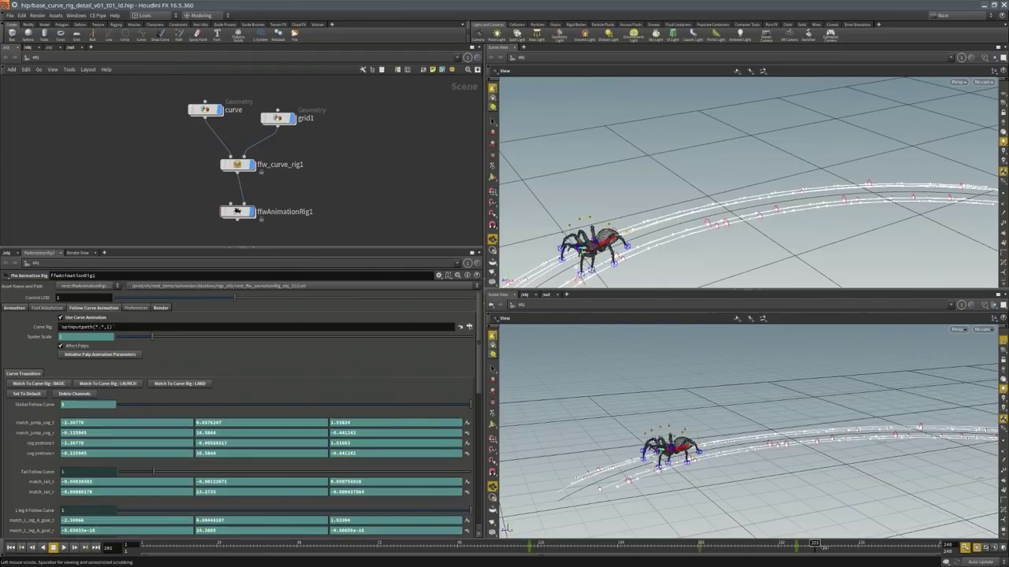
drag(814, 545, 932, 544)
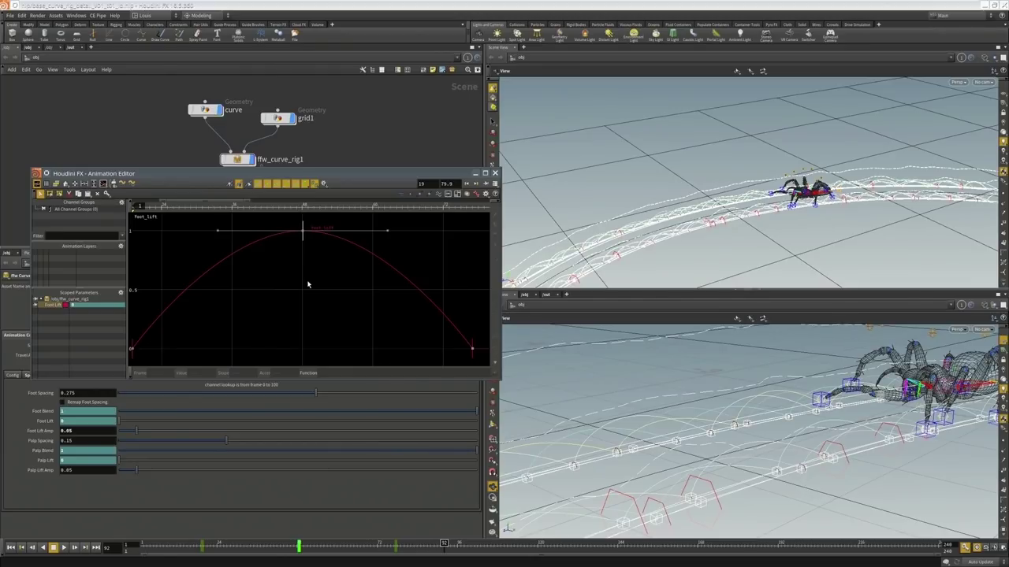
Try a steep tangent with a slope of about 5.89 on the foot_lift curve's peak key and inspect the foot paths
right_drag(334, 275, 170, 334)
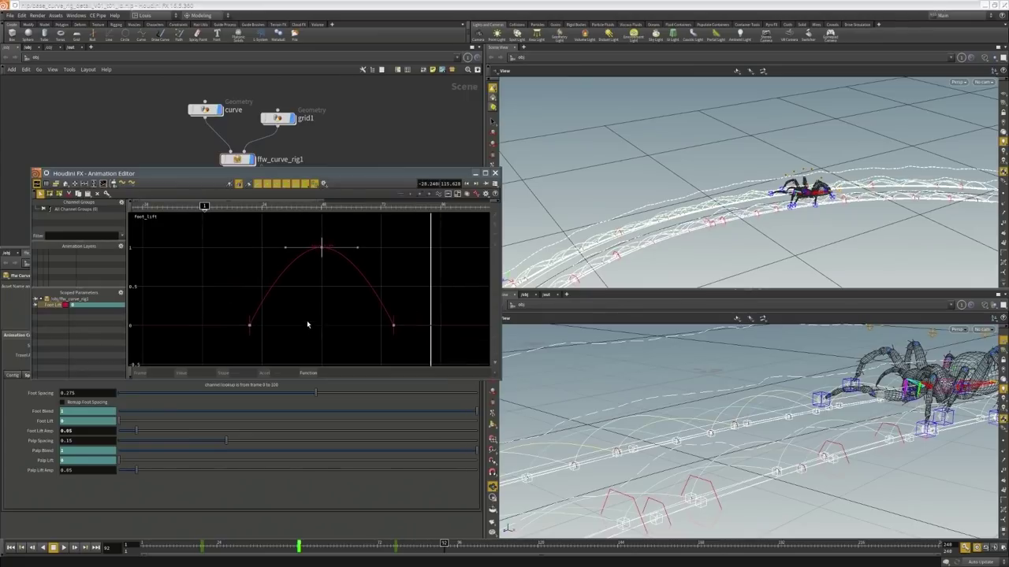
drag(285, 247, 315, 295)
drag(687, 431, 657, 436)
right_drag(658, 436, 789, 427)
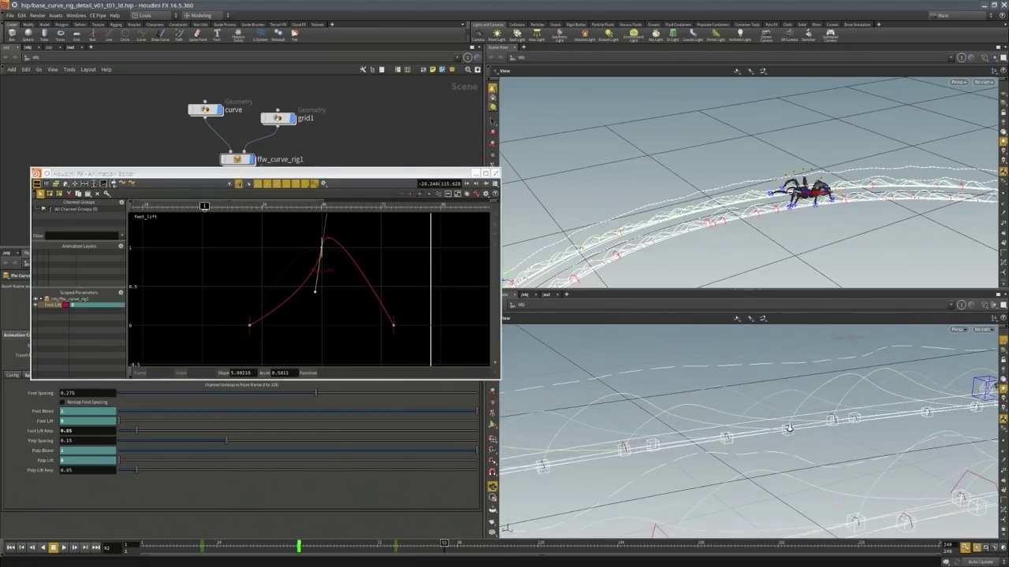
drag(679, 420, 646, 429)
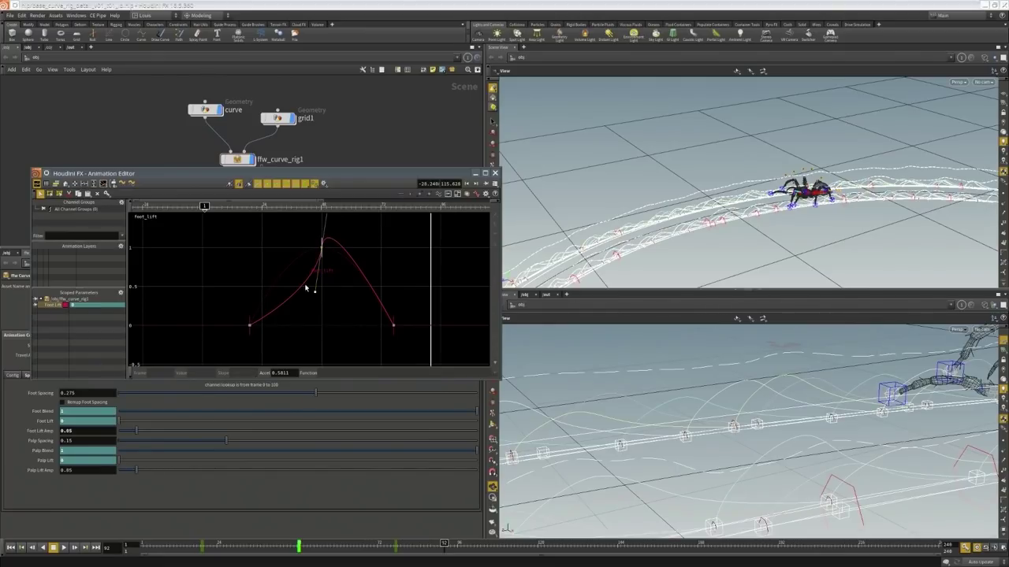
Give the foot_lift peak key a gently rising tangent and narrow the arc by moving both end keys inward, the last to frame 64
drag(306, 289, 287, 257)
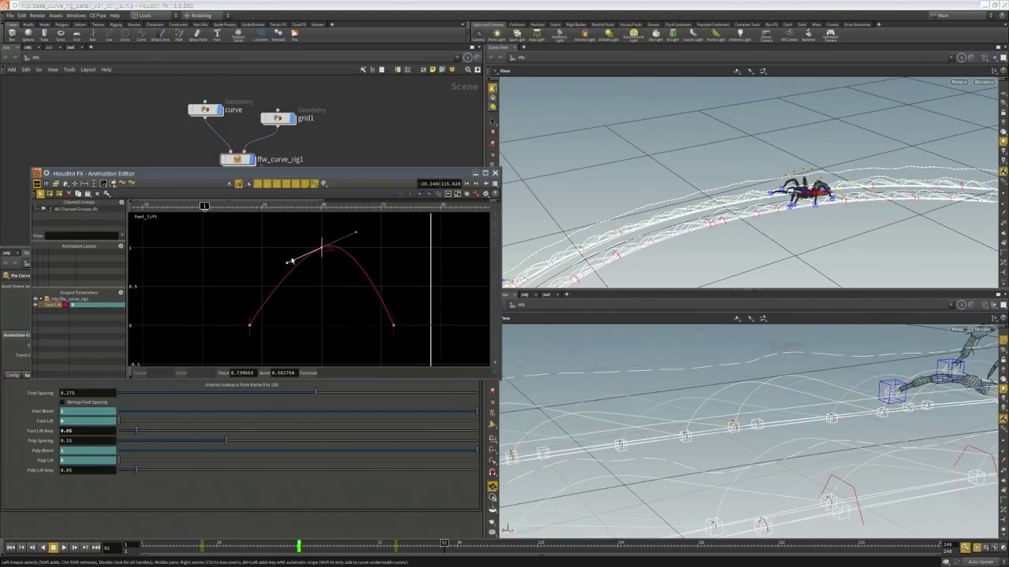
drag(217, 288, 361, 352)
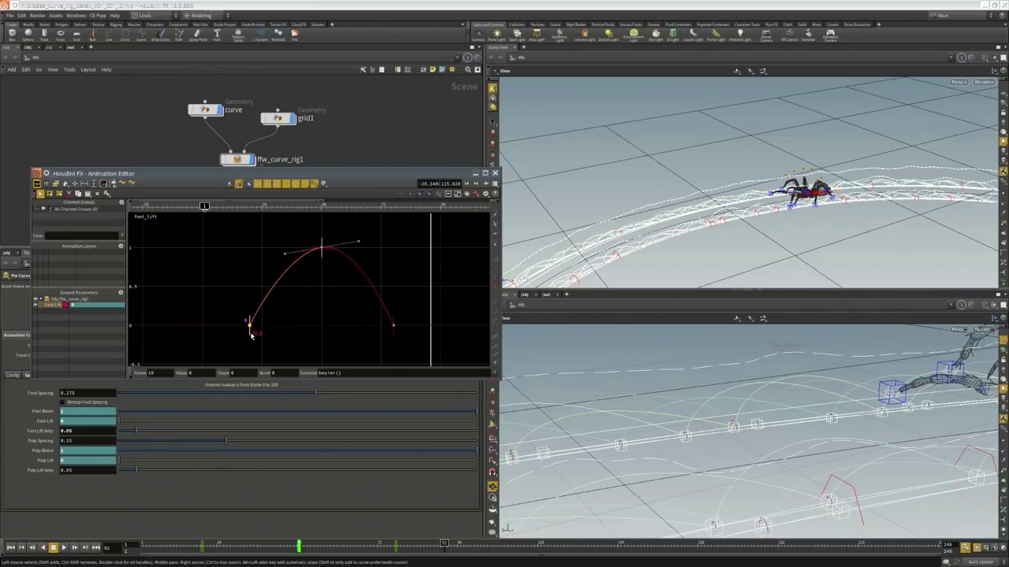
drag(256, 333, 278, 334)
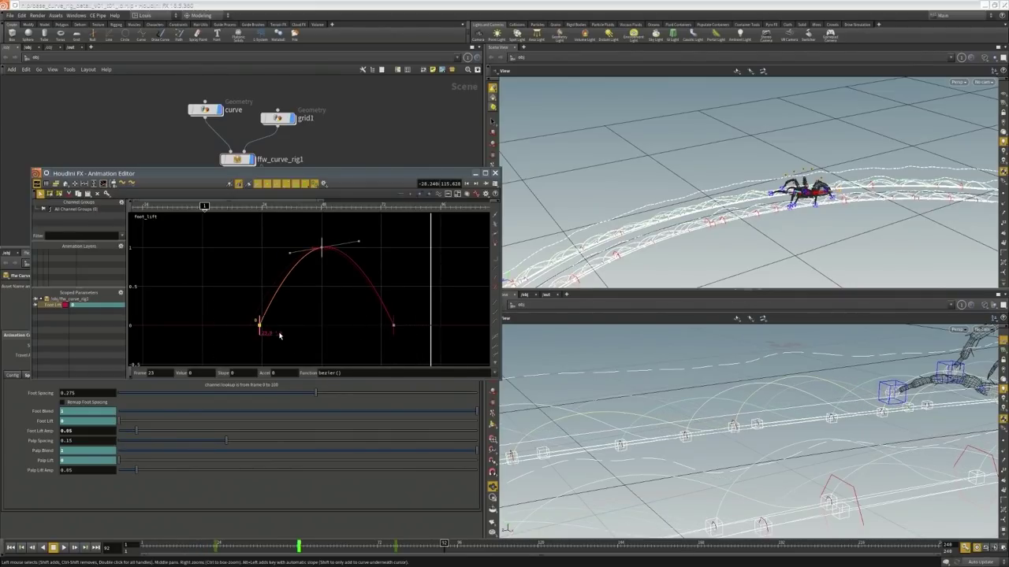
drag(394, 334, 361, 333)
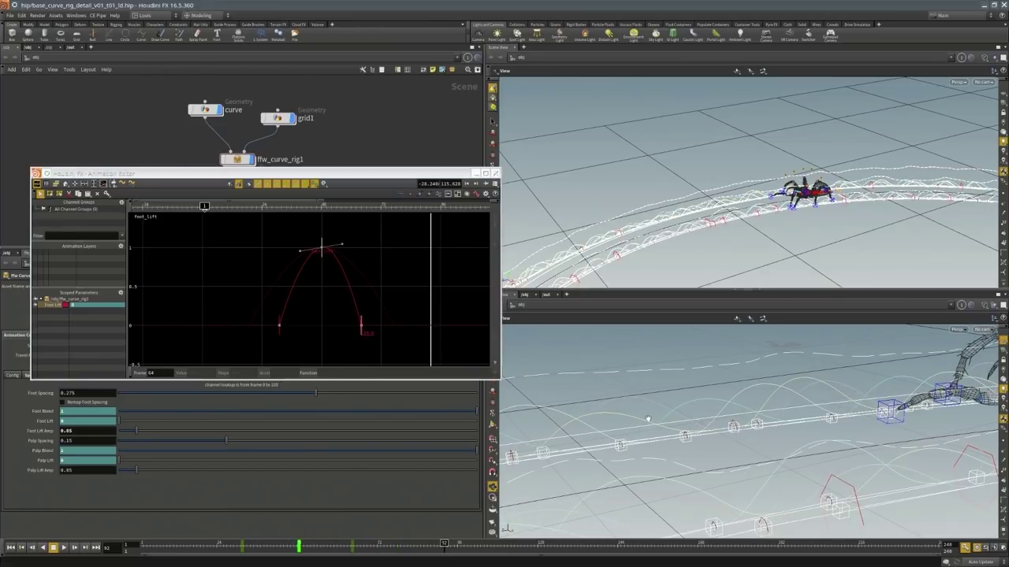
Scrub to frame 118 and examine the spider's steps along the reshaped foot lift arcs
drag(792, 466, 659, 434)
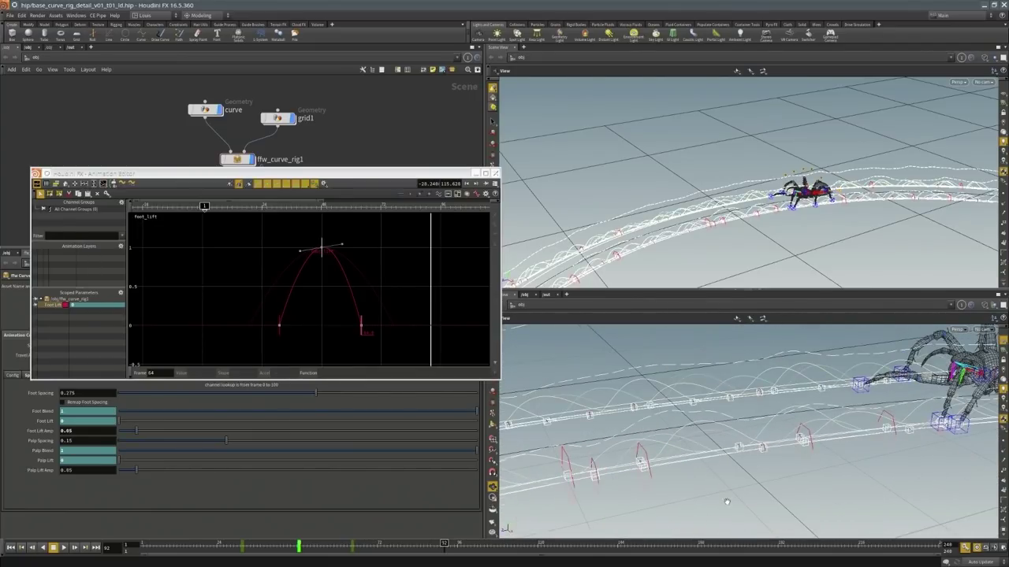
click(434, 549)
drag(433, 547, 531, 563)
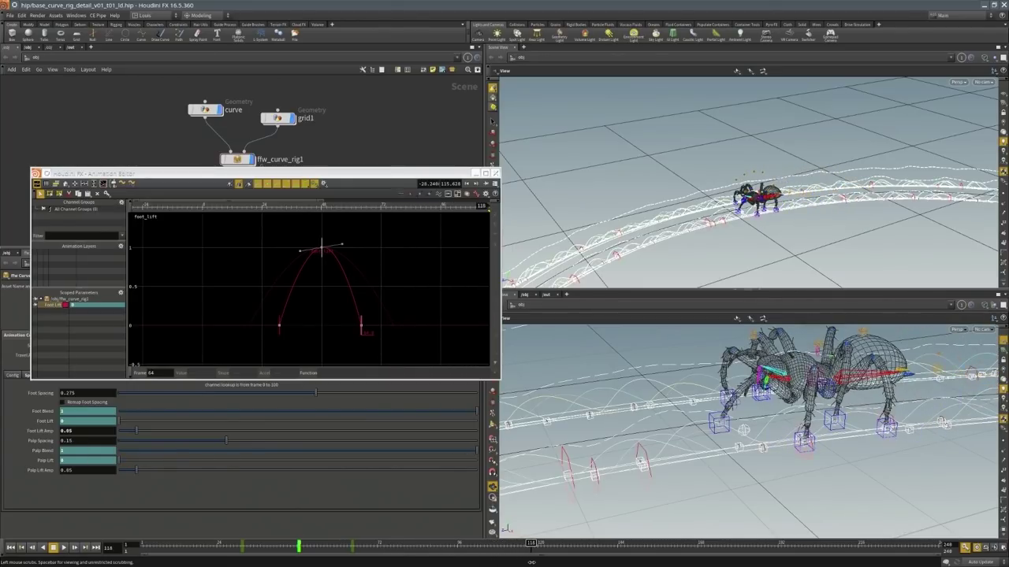
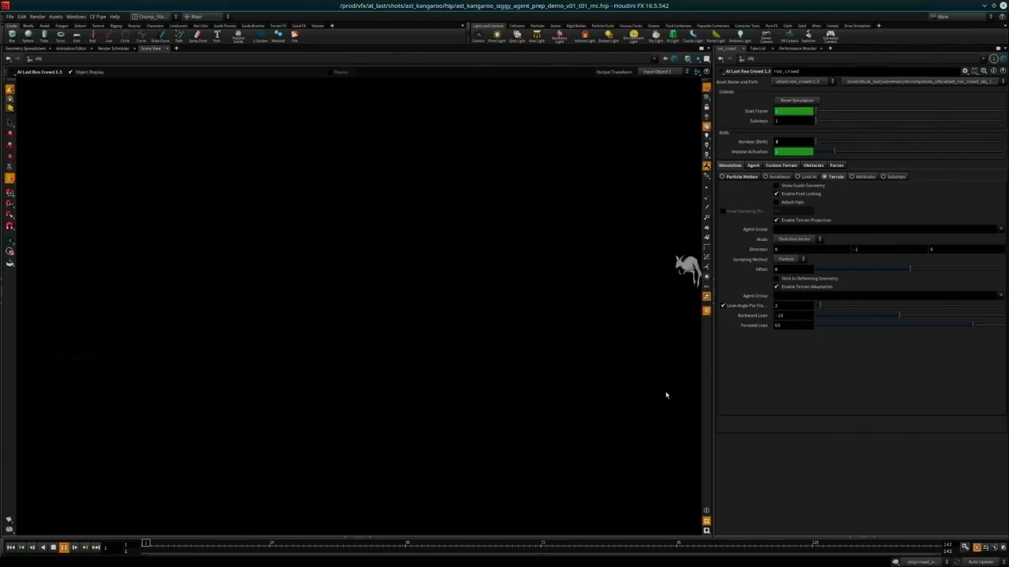
click(801, 187)
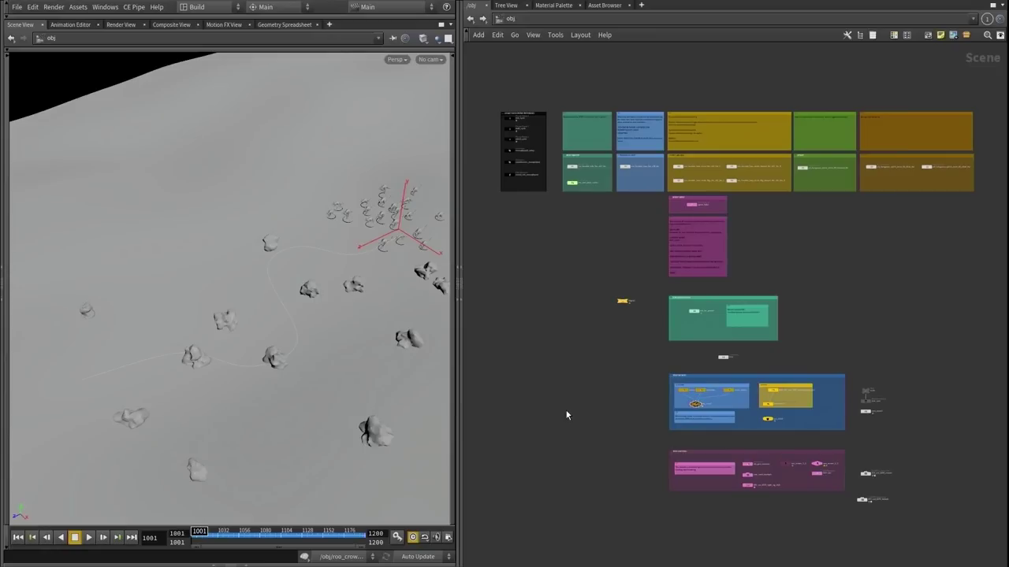
Play the kangaroo crowd simulation and scrub to frame 1063 to check the agents' movement along the curve
key(Up)
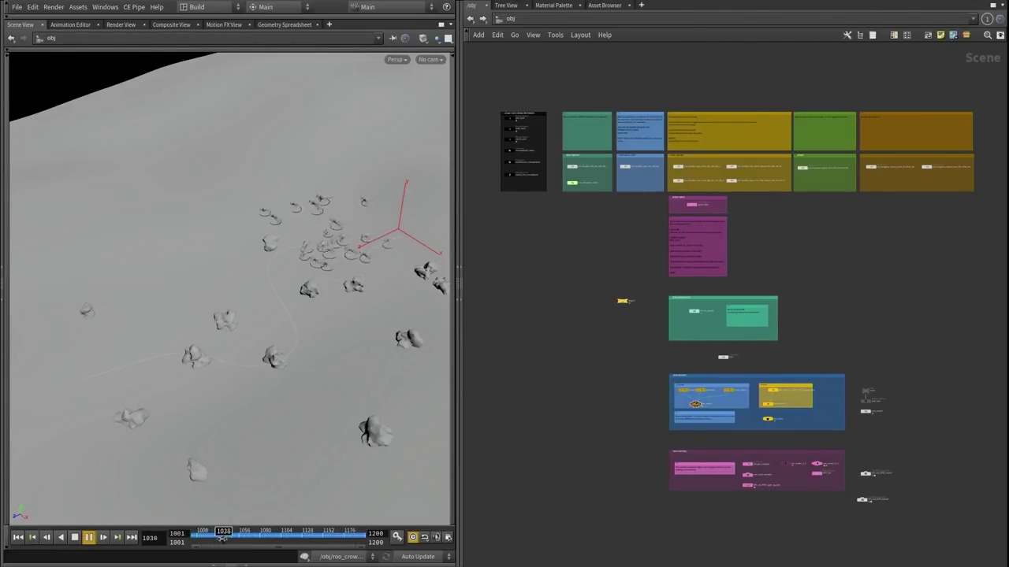
drag(222, 539, 245, 539)
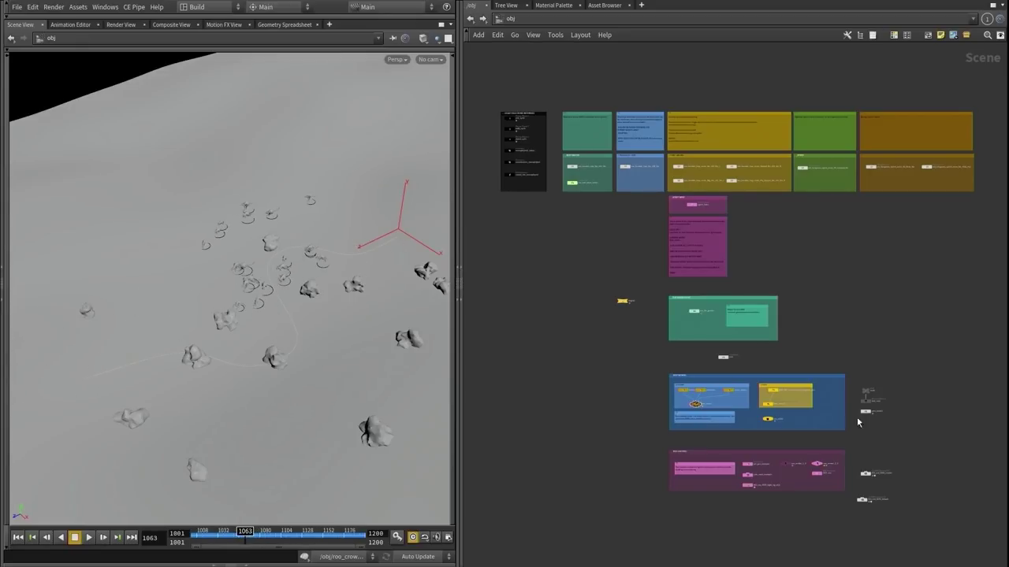
Inspect the terrain and obstacles objects that feed roo_crowd in the ROO CACHING Crowd box
scroll(678, 398, up, 8)
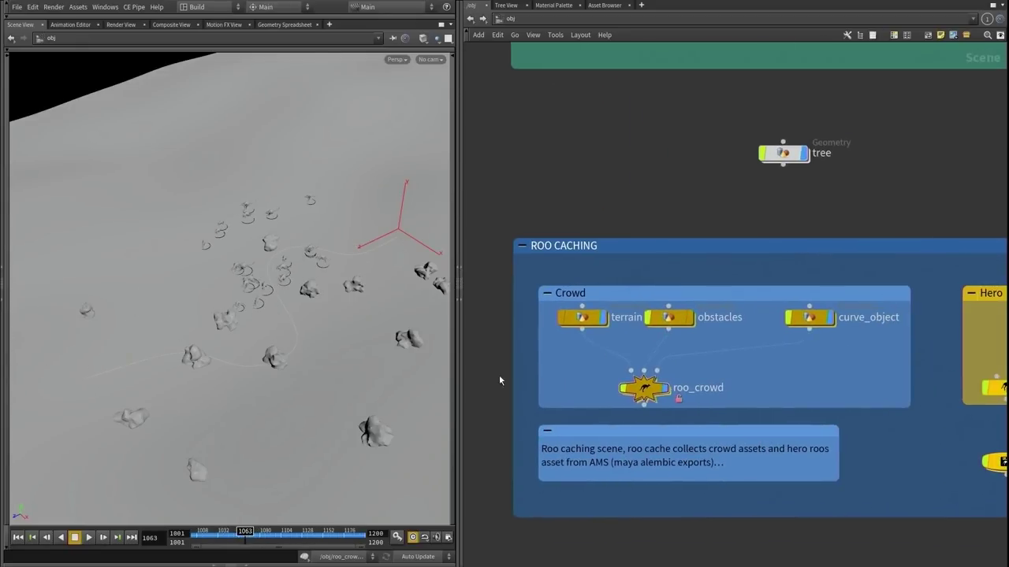
click(592, 318)
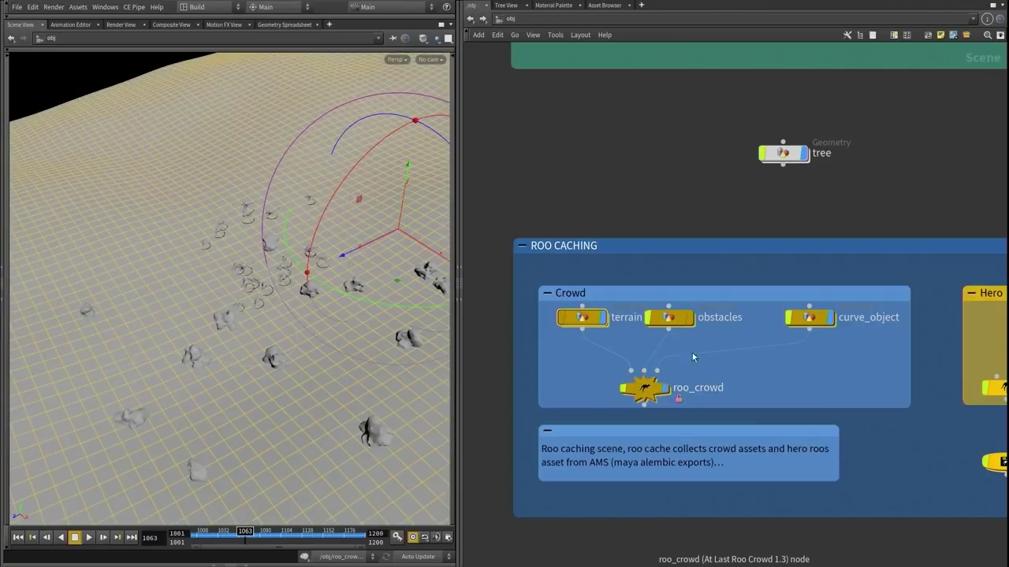
double_click(669, 318)
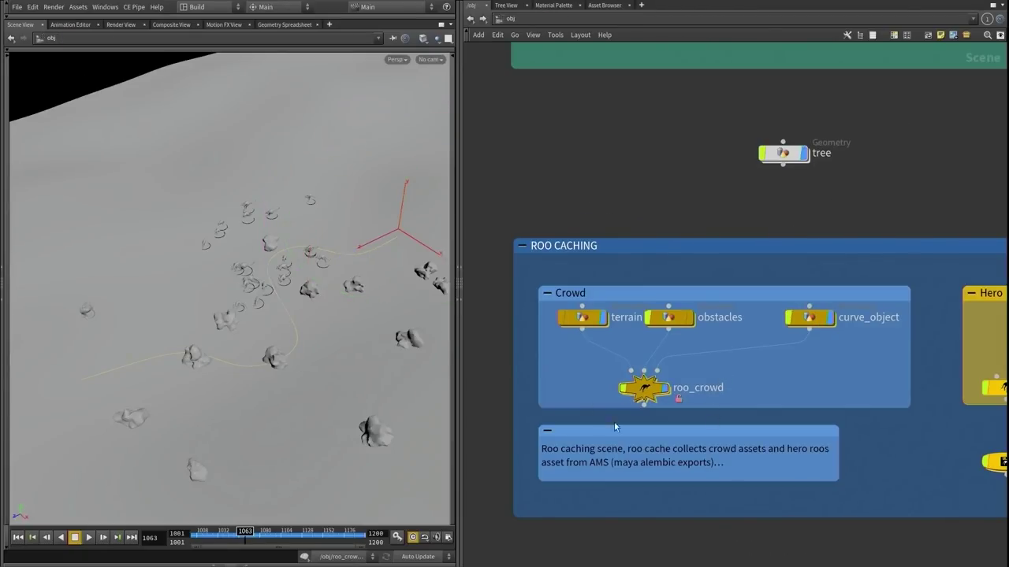
Open crowd_sim_roo inside roo_crowd and examine its dynamics network with the simulation at frame 1112
key(i)
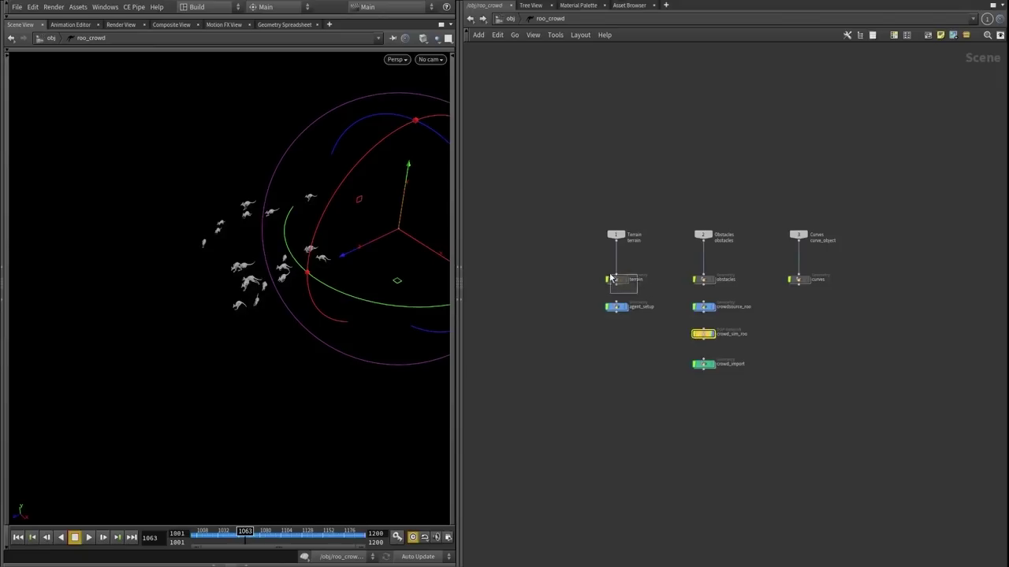
key(i)
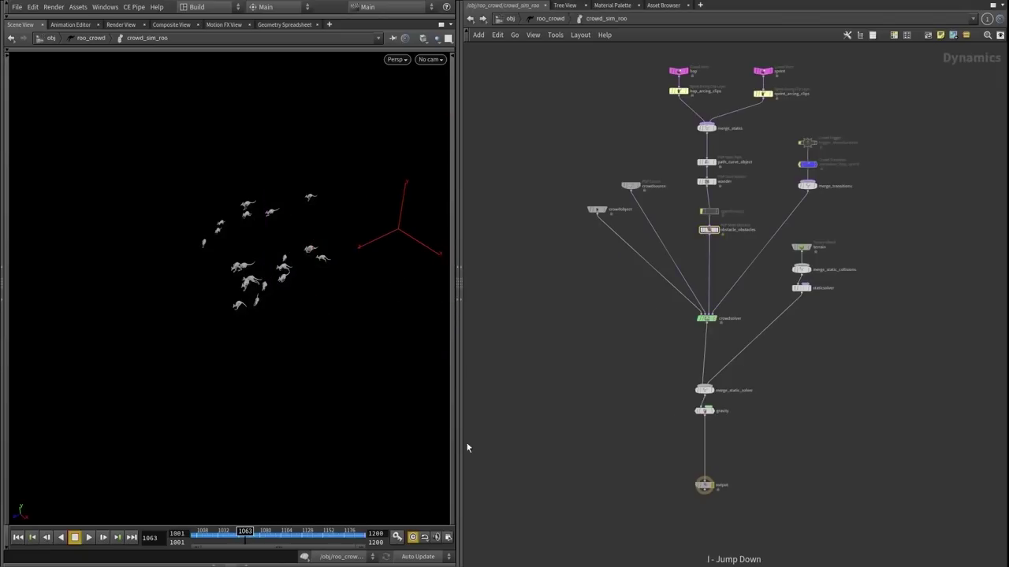
click(208, 533)
drag(209, 533, 288, 533)
middle_drag(636, 387, 581, 435)
scroll(581, 435, up, 3)
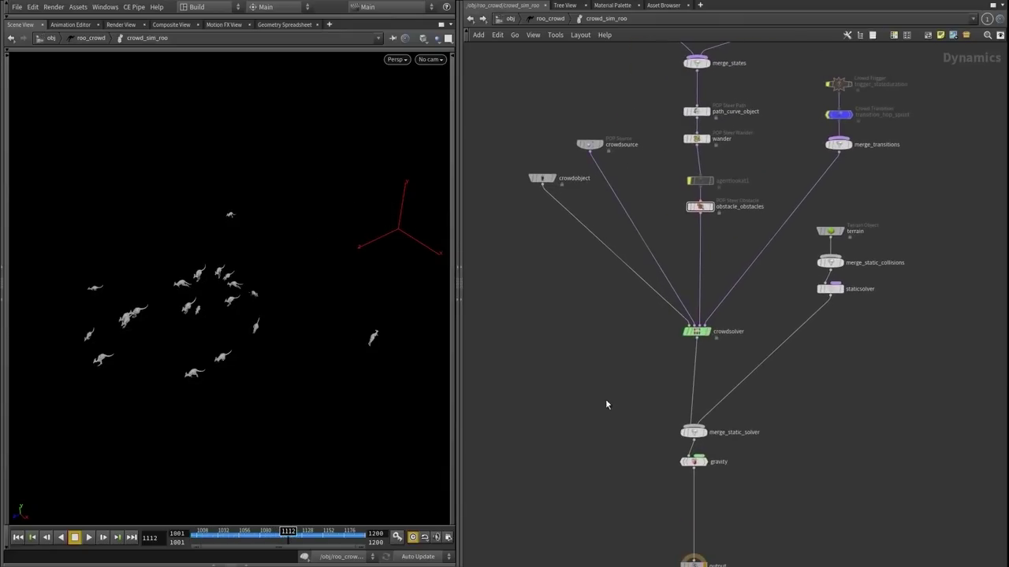
scroll(610, 398, down, 2)
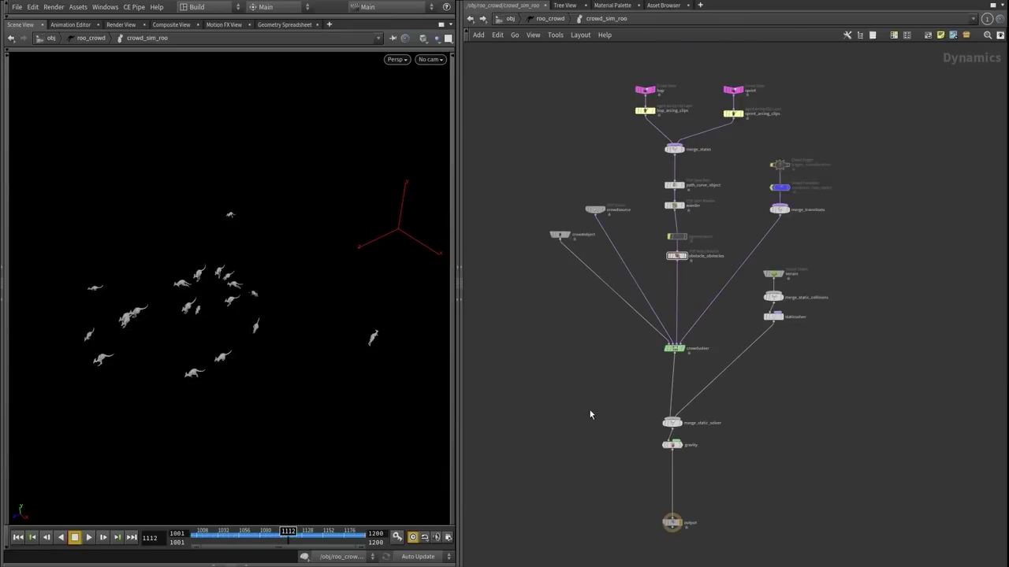